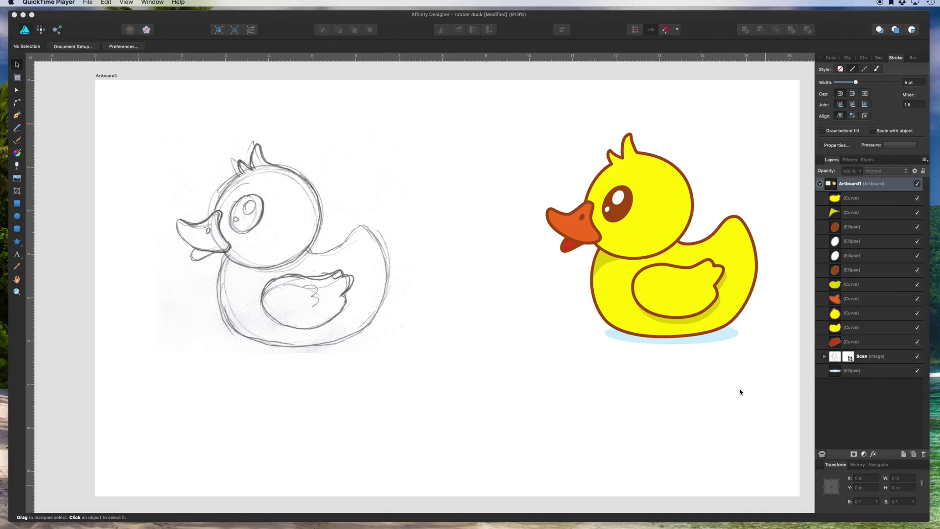
# Step: Compare the scanned pencil duck sketch with the finished coloured duck on the artboard
pyautogui.hscroll(2, 514, 231)
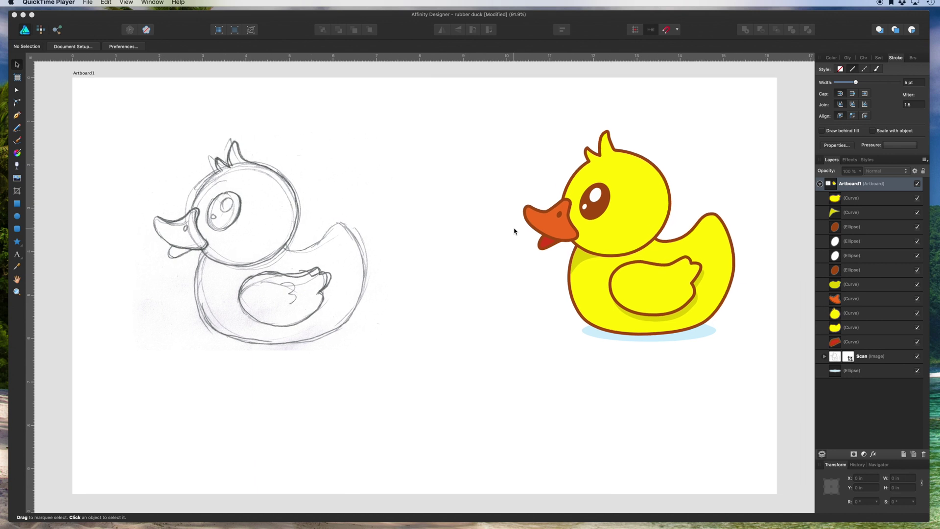
pyautogui.scroll(2, 514, 231)
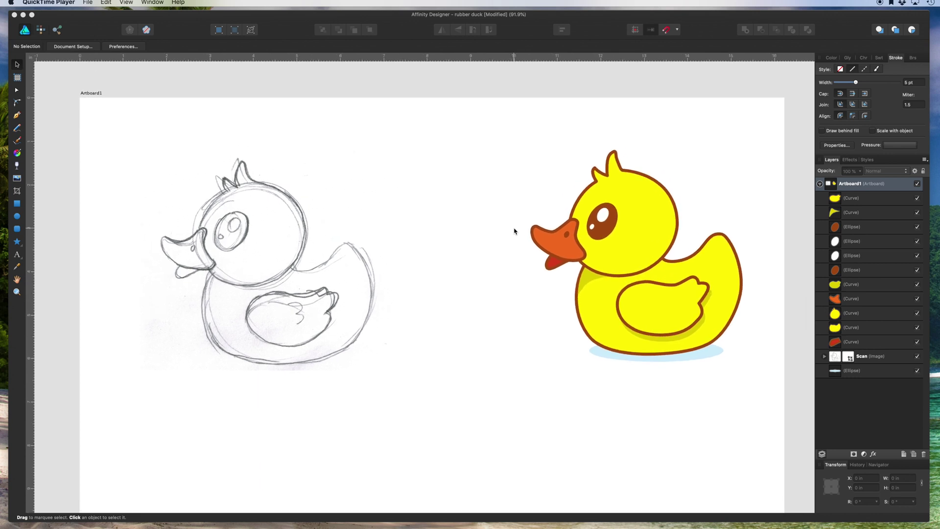
pyautogui.hscroll(-3, 446, 227)
pyautogui.scroll(-1, 446, 227)
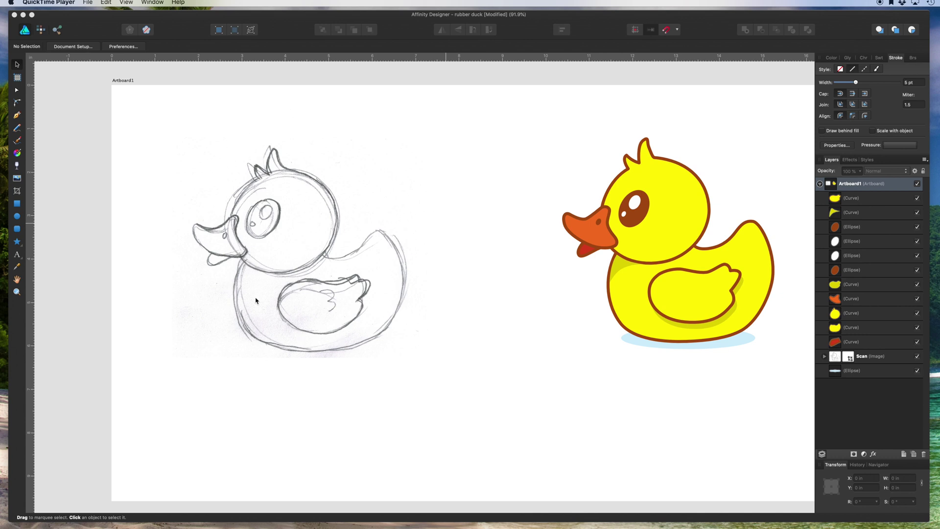
pyautogui.hscroll(-3, 370, 286)
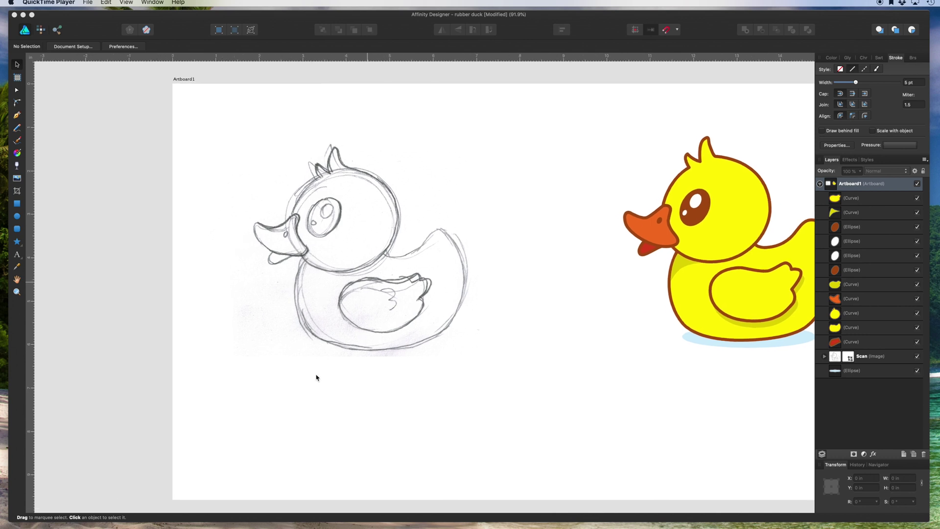
pyautogui.hscroll(10, 453, 271)
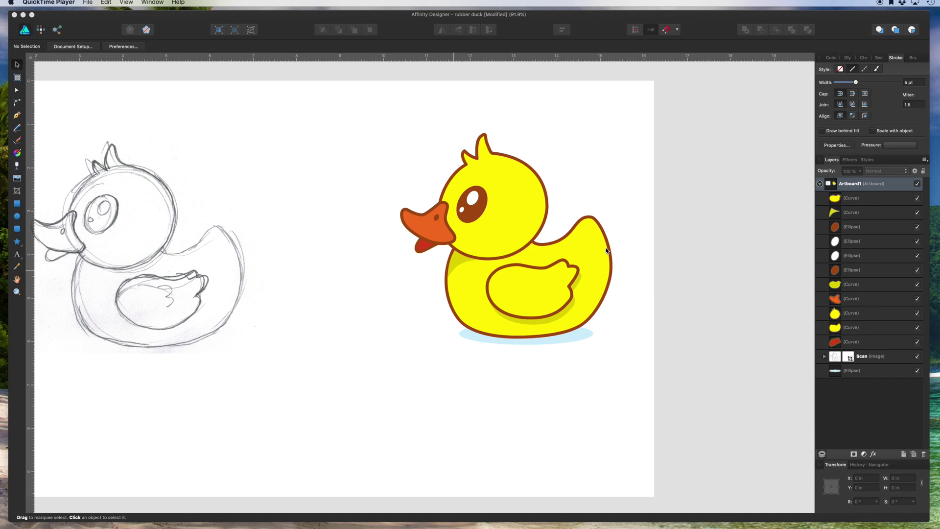
# Step: Inspect the separate shapes of the finished duck, including its head, beak and tongue
pyautogui.click(578, 186)
pyautogui.scroll(5, 583, 191)
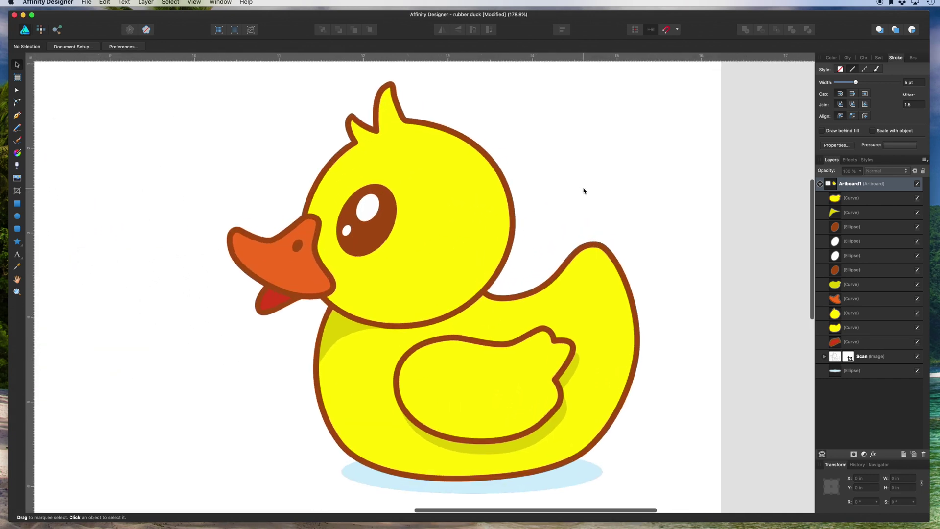
pyautogui.click(473, 149)
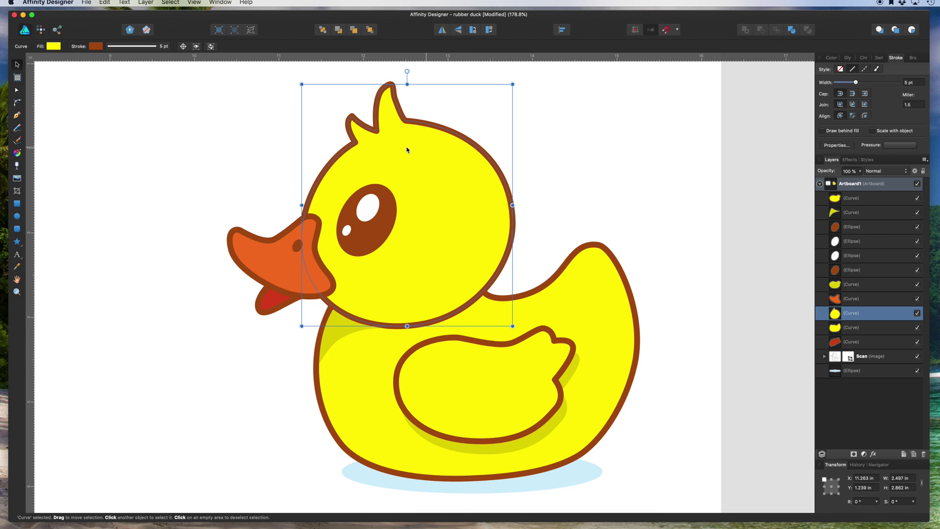
pyautogui.click(269, 239)
pyautogui.click(274, 304)
pyautogui.click(420, 318)
pyautogui.scroll(-5, 420, 318)
pyautogui.hscroll(-3, 539, 308)
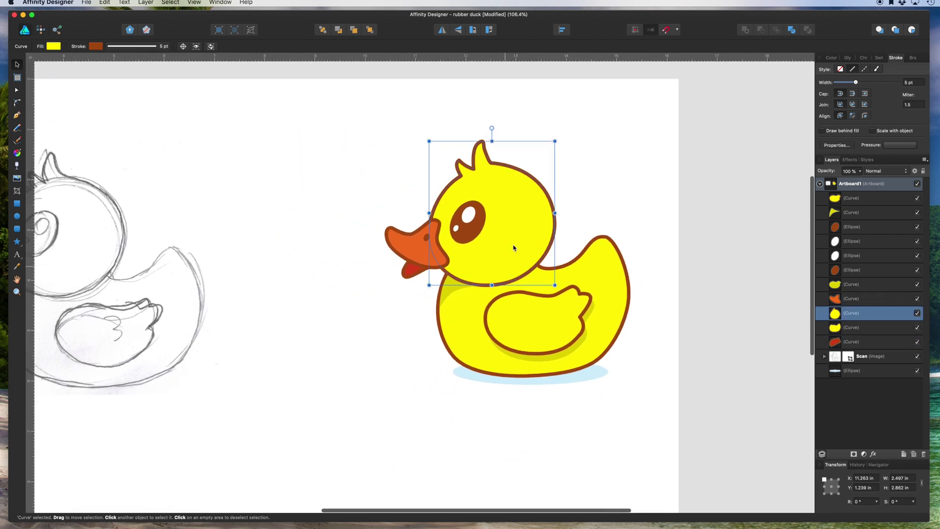
pyautogui.click(317, 304)
# Step: Examine the scanned duck sketch up close, from the head and beak to the body and wing
pyautogui.hscroll(-5, 318, 306)
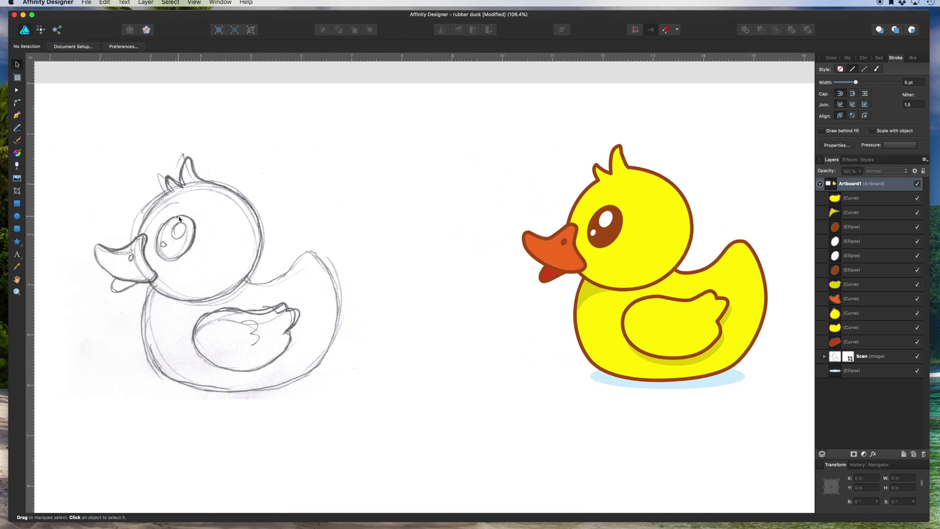
pyautogui.hscroll(-2, 179, 219)
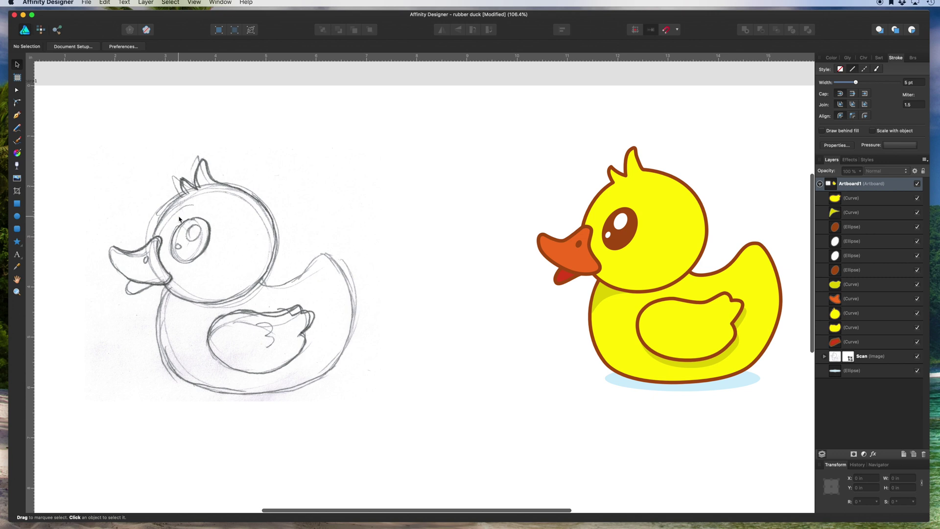
pyautogui.hscroll(-2, 179, 219)
pyautogui.scroll(-2, 179, 219)
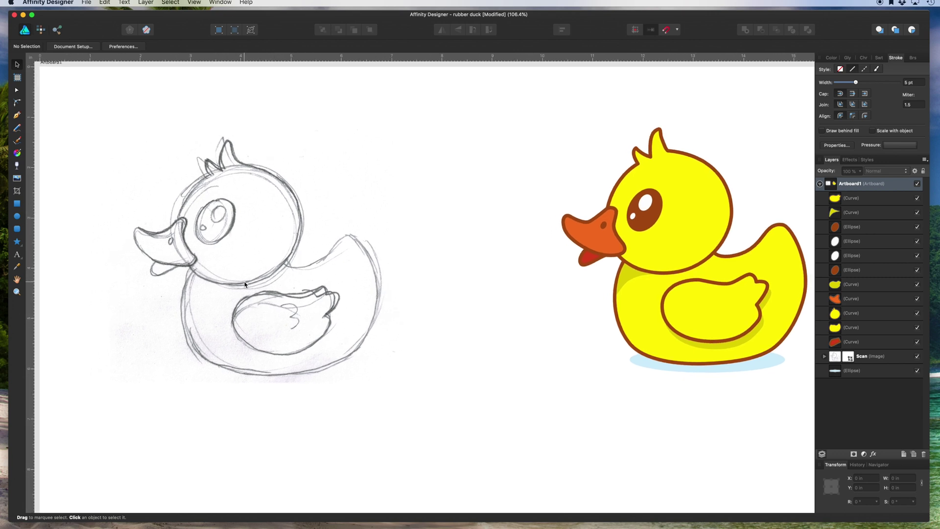
pyautogui.hscroll(-10, 215, 270)
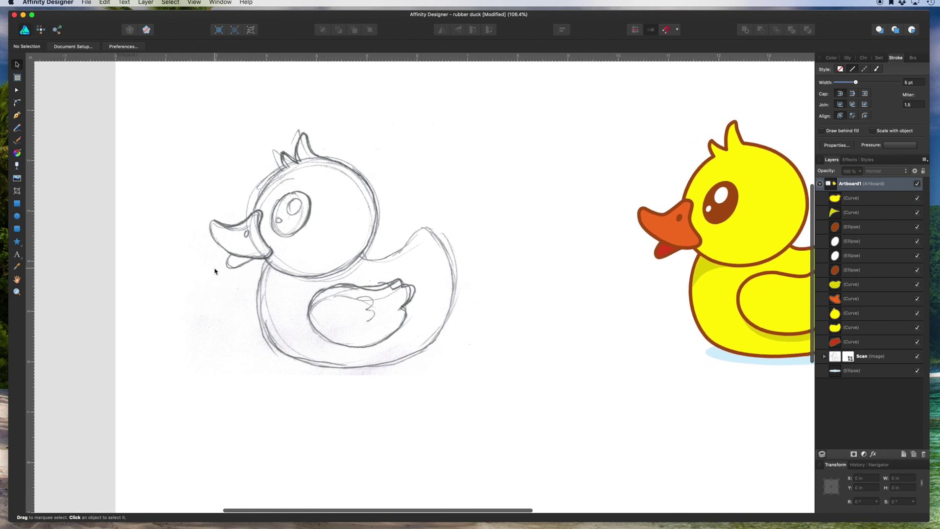
pyautogui.scroll(5, 306, 288)
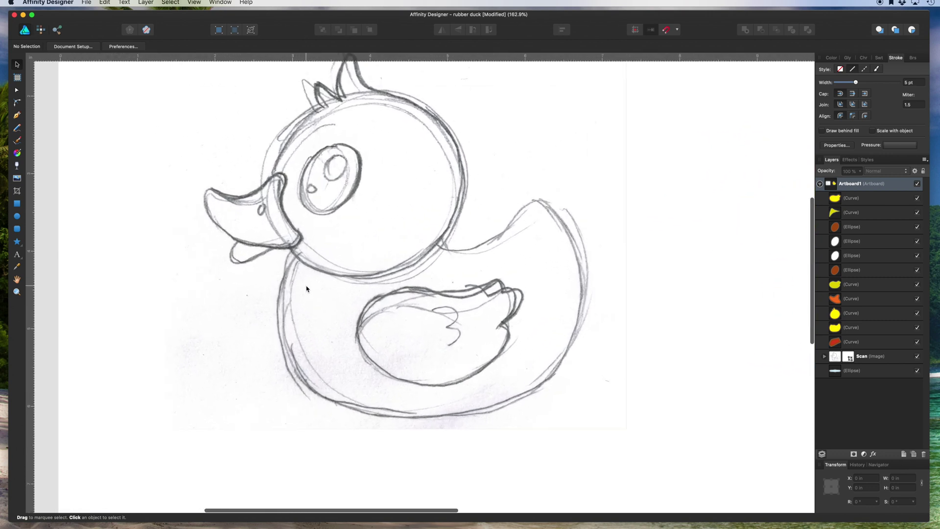
pyautogui.scroll(3, 306, 288)
pyautogui.hscroll(-3, 306, 288)
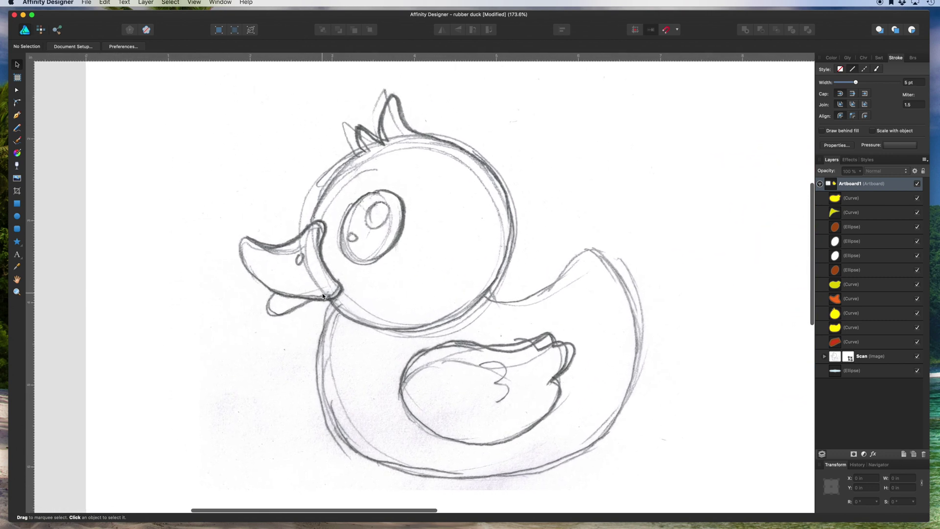
pyautogui.scroll(-2, 323, 296)
pyautogui.hscroll(-1, 322, 296)
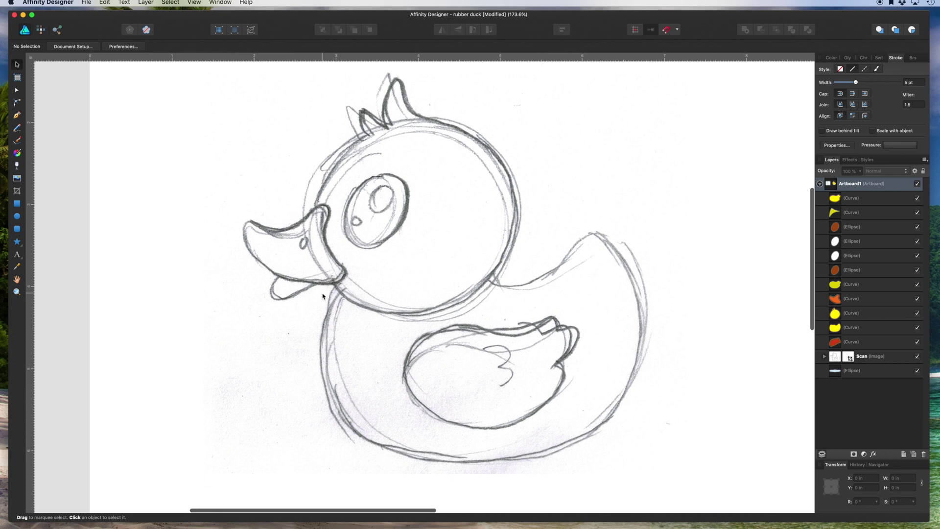
# Step: Trace the tall tuft on top of the sketched head with the Pen tool, ending where it meets the back of the head
pyautogui.click(18, 116)
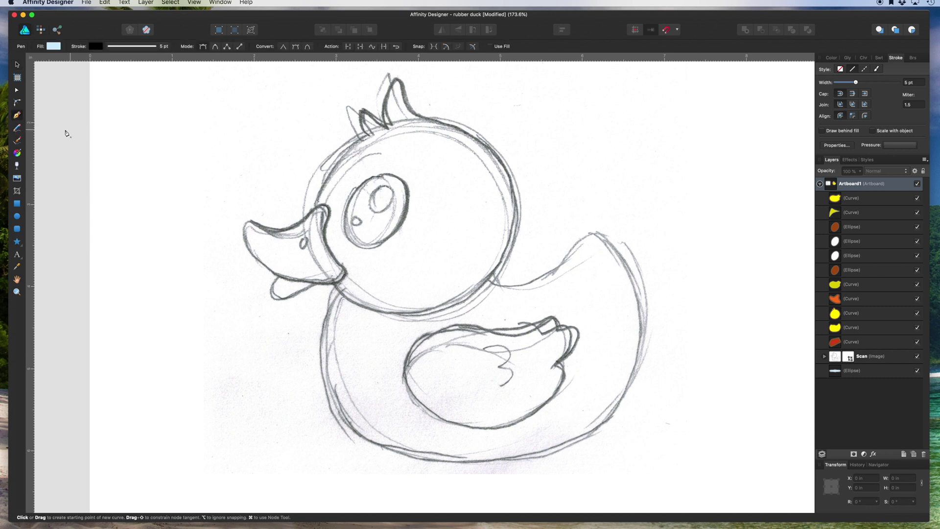
pyautogui.click(16, 90)
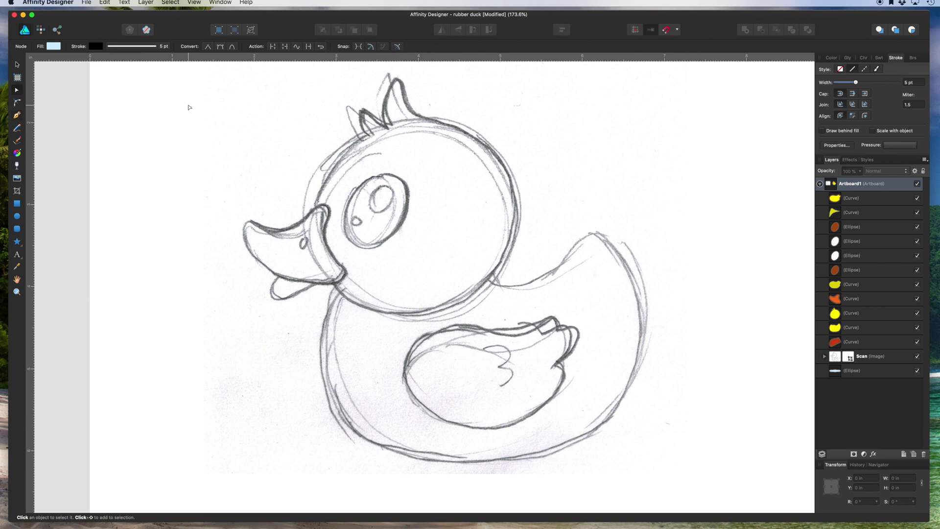
pyautogui.press('p')
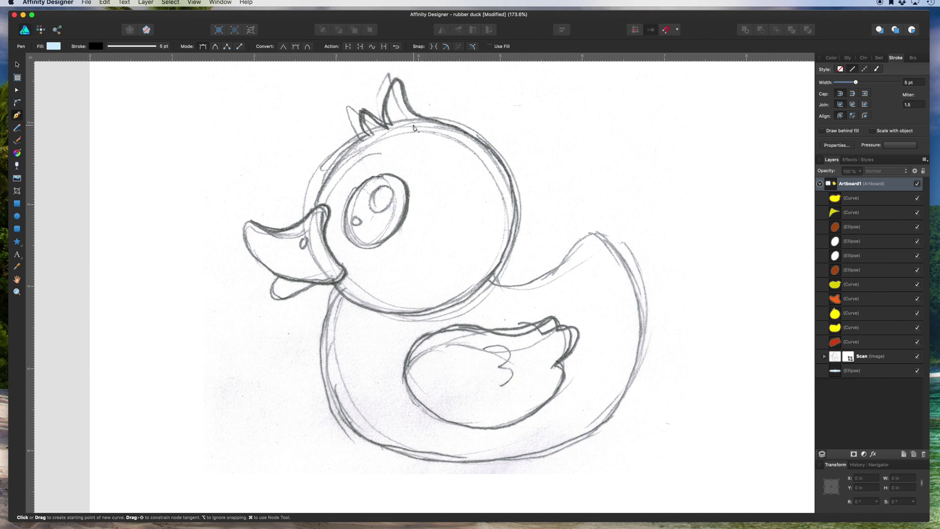
pyautogui.click(387, 127)
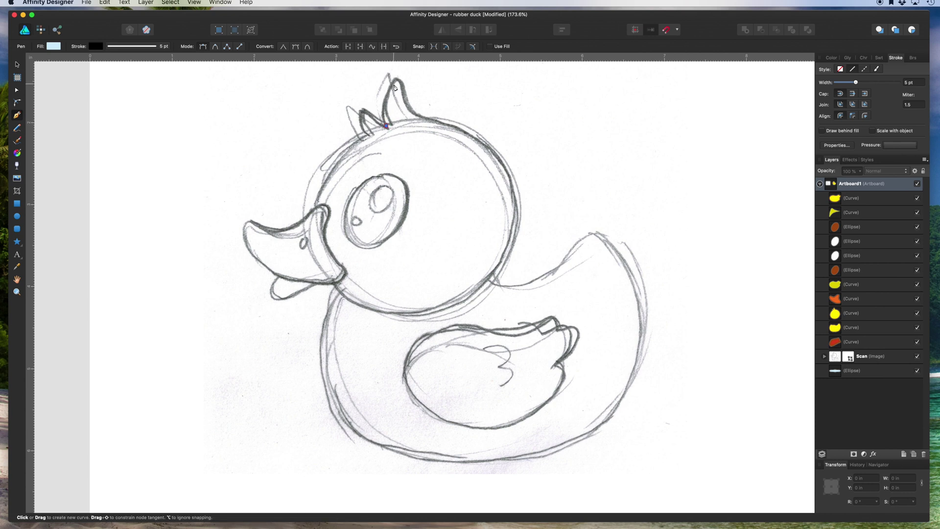
pyautogui.moveTo(392, 83)
pyautogui.mouseDown()
pyautogui.moveTo(437, 76)
pyautogui.moveTo(353, 80)
pyautogui.moveTo(427, 75)
pyautogui.moveTo(404, 75)
pyautogui.mouseUp()
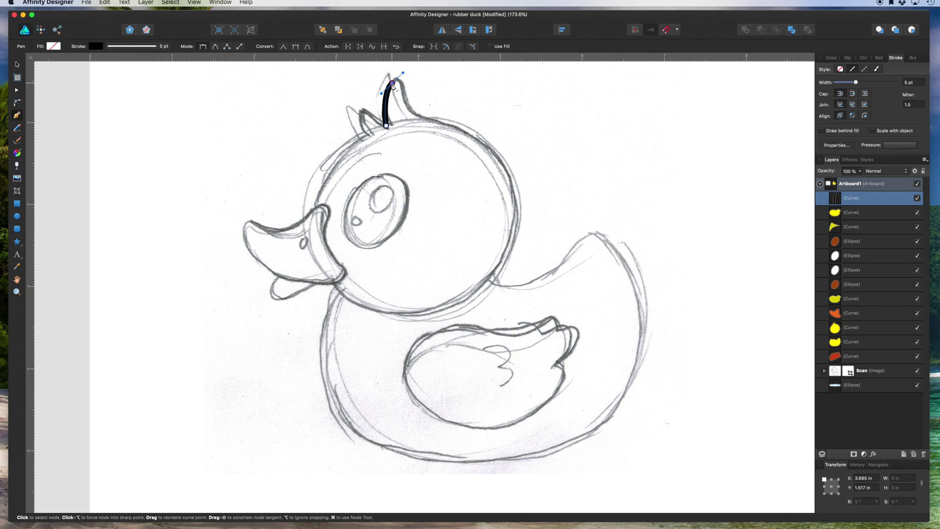
pyautogui.keyDown('alt'); pyautogui.click(392, 84); pyautogui.keyUp('alt')
pyautogui.moveTo(401, 86); pyautogui.dragTo(406, 97)
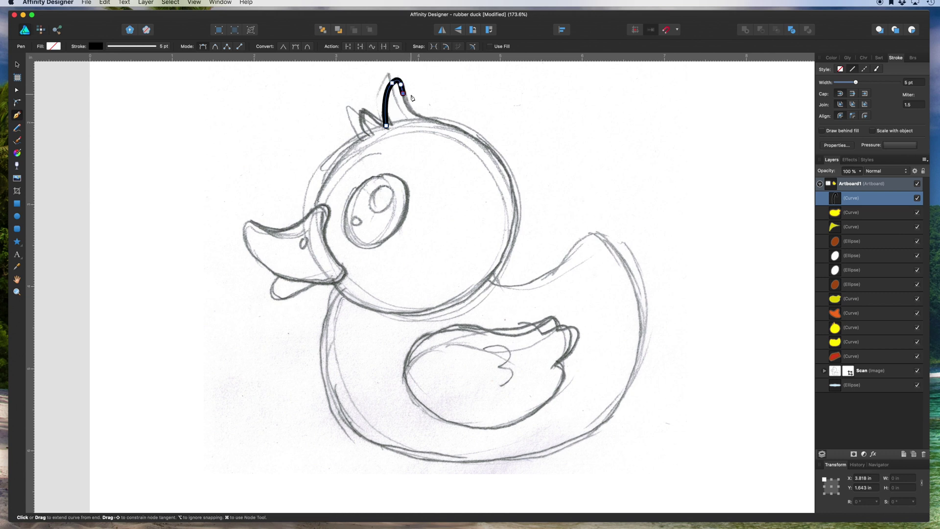
pyautogui.moveTo(424, 118); pyautogui.dragTo(444, 126)
# Step: Continue the curve around the back, underside and front of the sketched head up to the base of the small tuft
pyautogui.moveTo(515, 199); pyautogui.dragTo(521, 267)
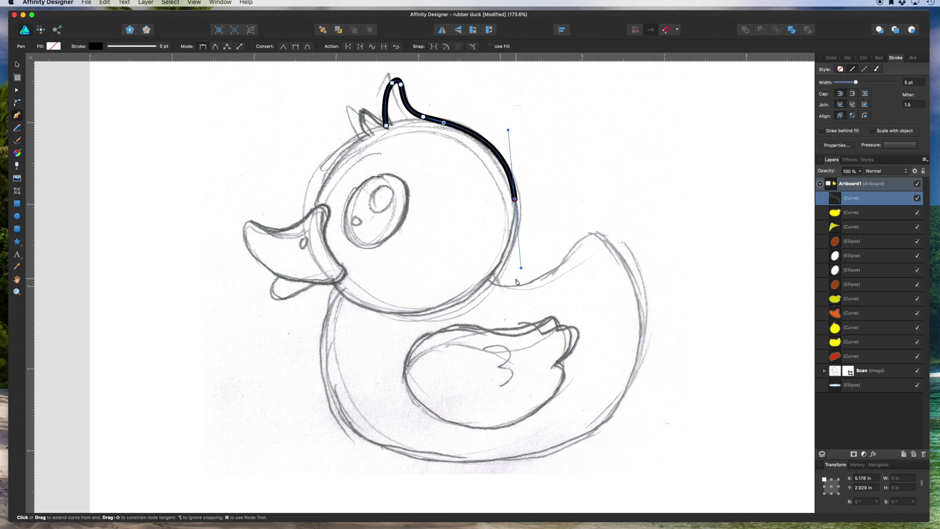
pyautogui.moveTo(425, 309); pyautogui.dragTo(391, 316)
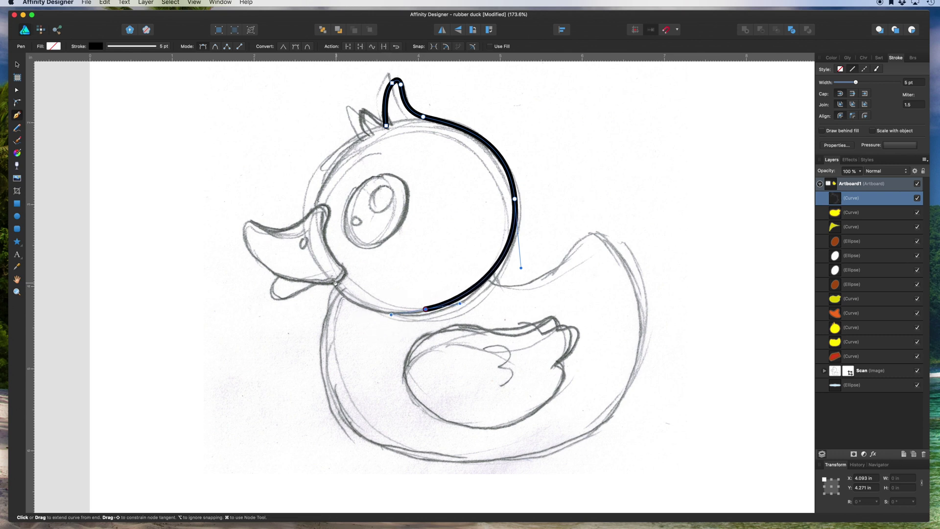
pyautogui.moveTo(312, 240); pyautogui.dragTo(298, 171)
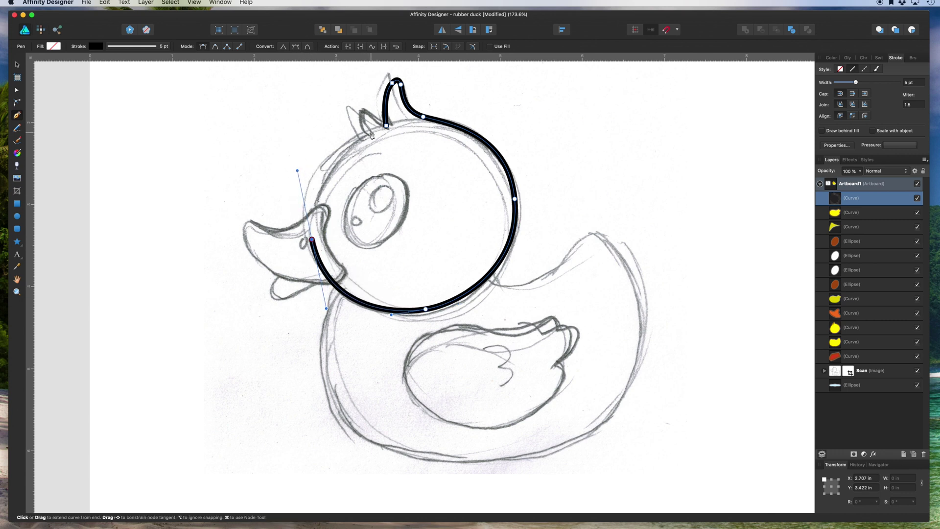
pyautogui.moveTo(368, 135); pyautogui.dragTo(379, 133)
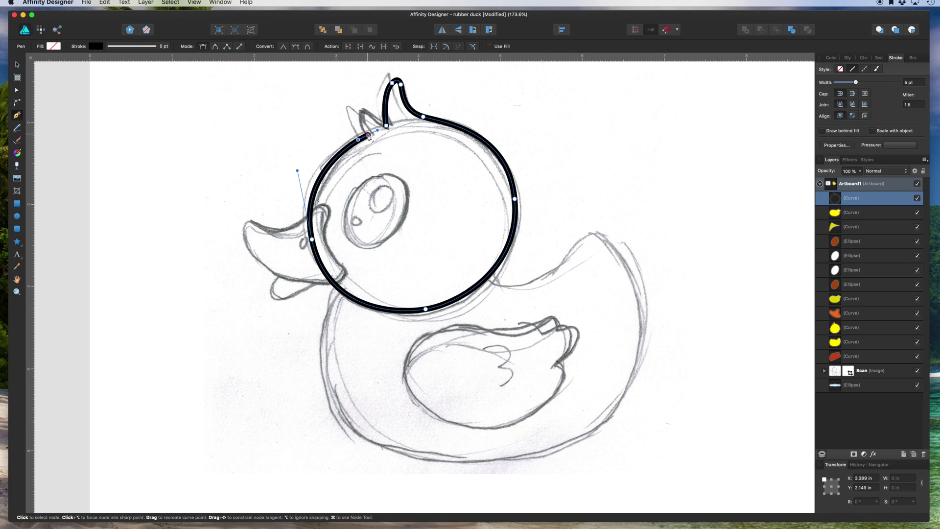
# Step: Form a sharp corner at the small tuft's base, trace the tuft, and close the head outline at its starting point
pyautogui.click(368, 136)
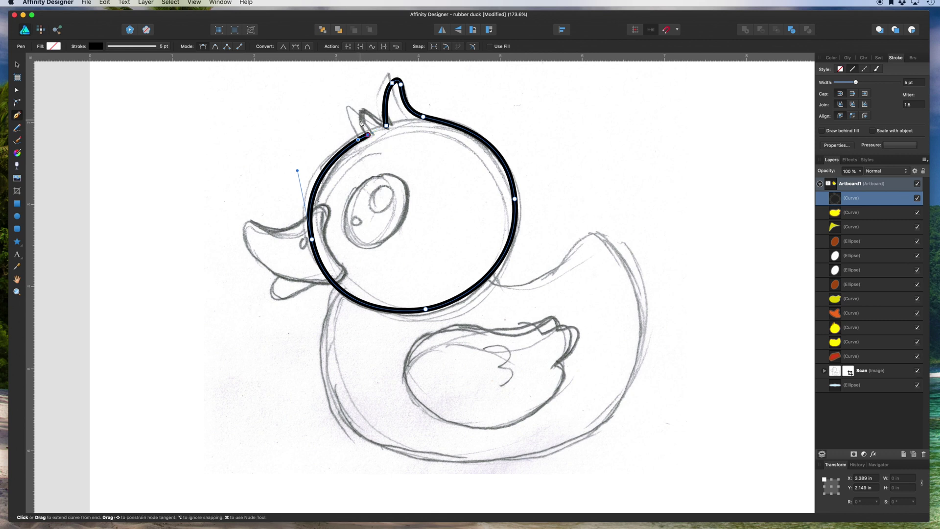
pyautogui.moveTo(360, 114); pyautogui.dragTo(362, 104)
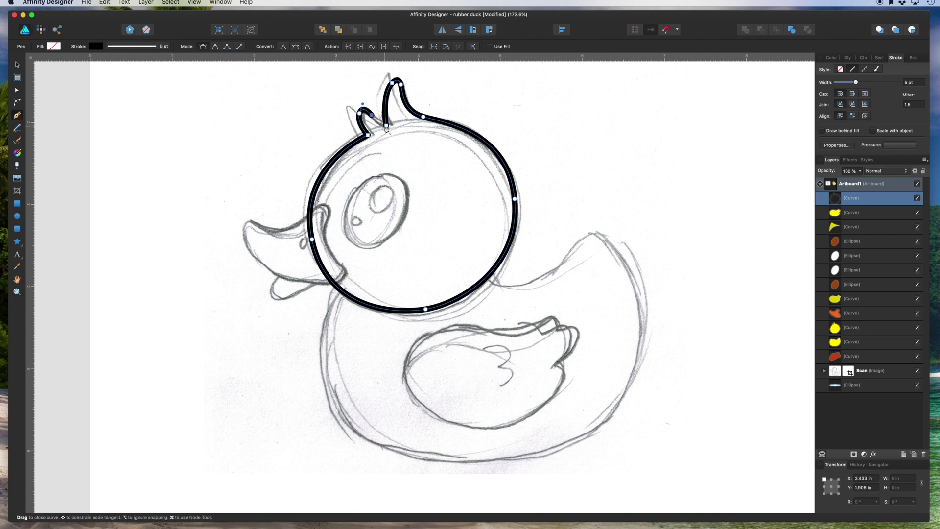
pyautogui.moveTo(387, 127); pyautogui.dragTo(397, 133)
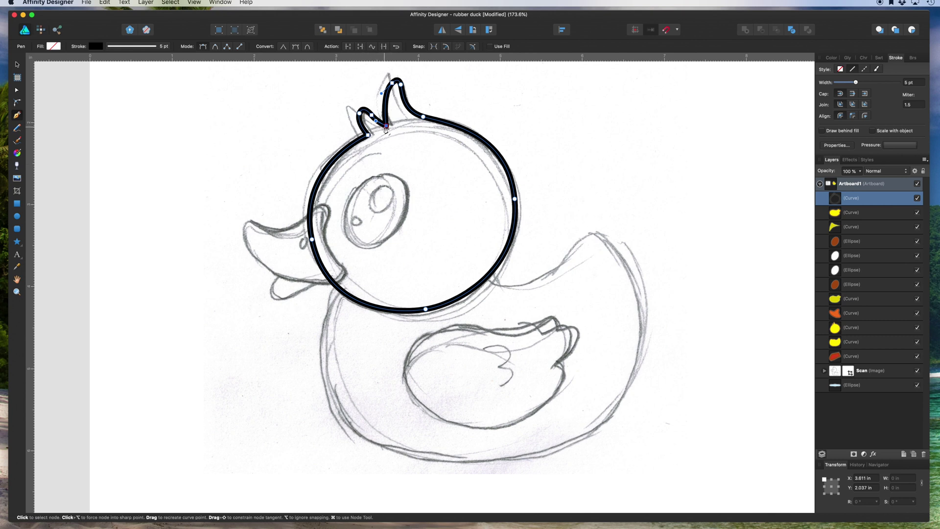
pyautogui.press('super+z')
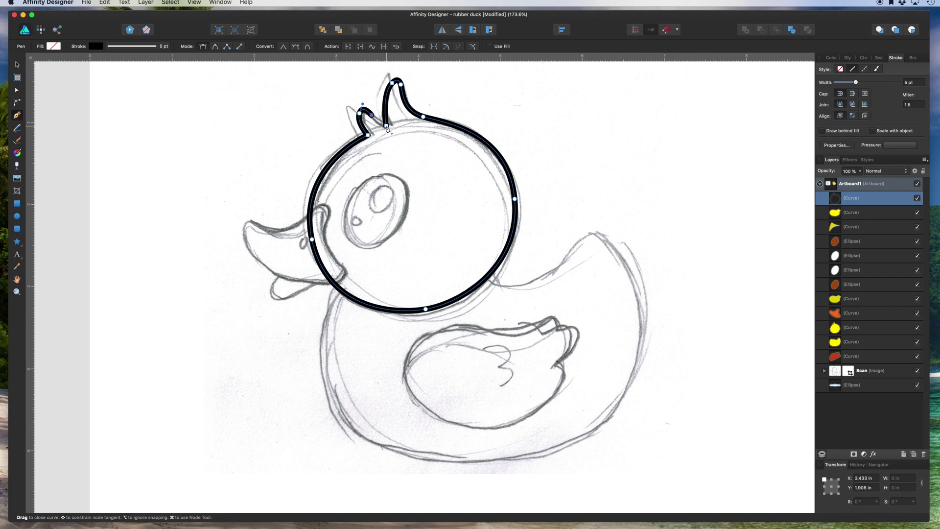
pyautogui.moveTo(387, 128); pyautogui.dragTo(395, 132)
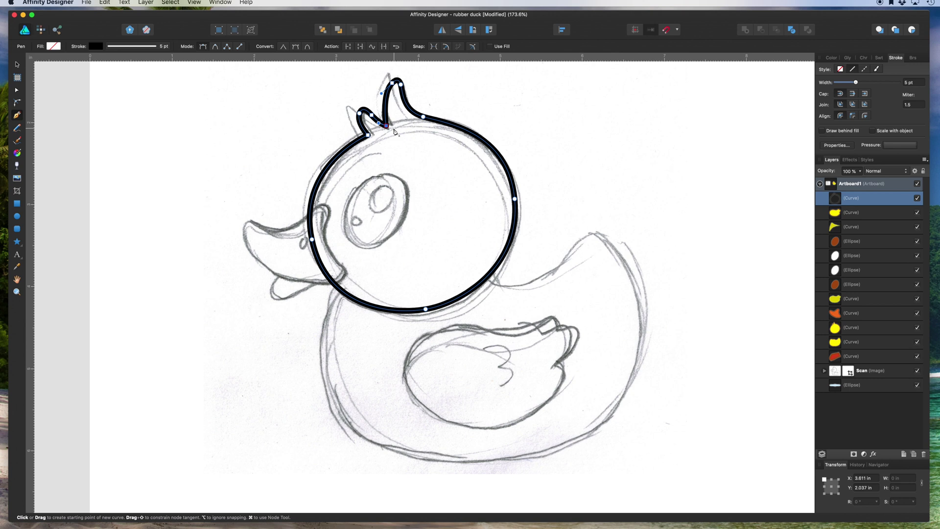
# Step: Fine-tune the head outline by adjusting its nodes and handles at the tufts, front and back with the Node tool
pyautogui.click(17, 65)
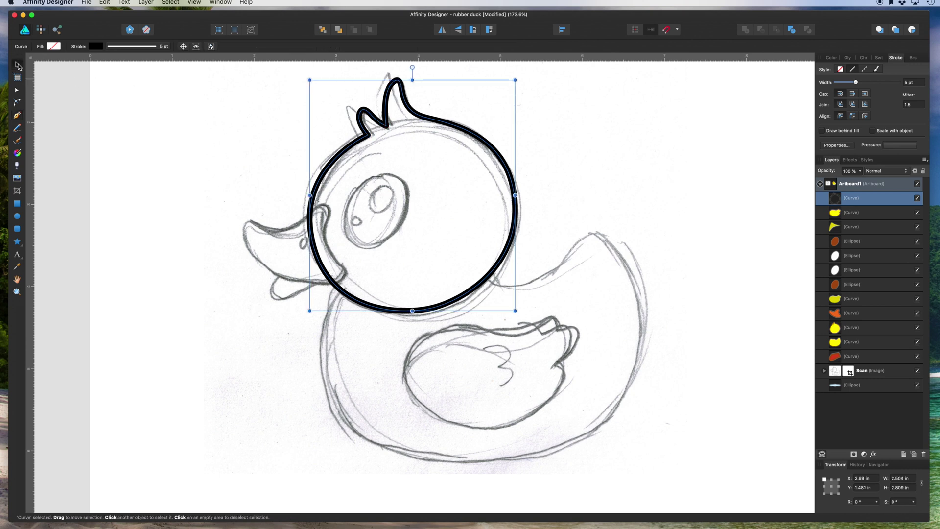
pyautogui.click(17, 92)
pyautogui.click(368, 136)
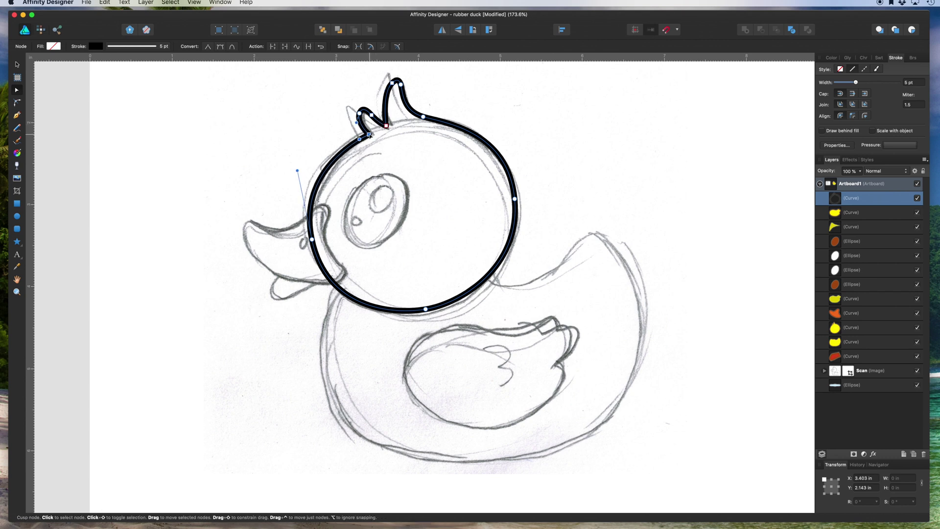
pyautogui.moveTo(297, 171); pyautogui.dragTo(300, 165)
pyautogui.click(514, 199)
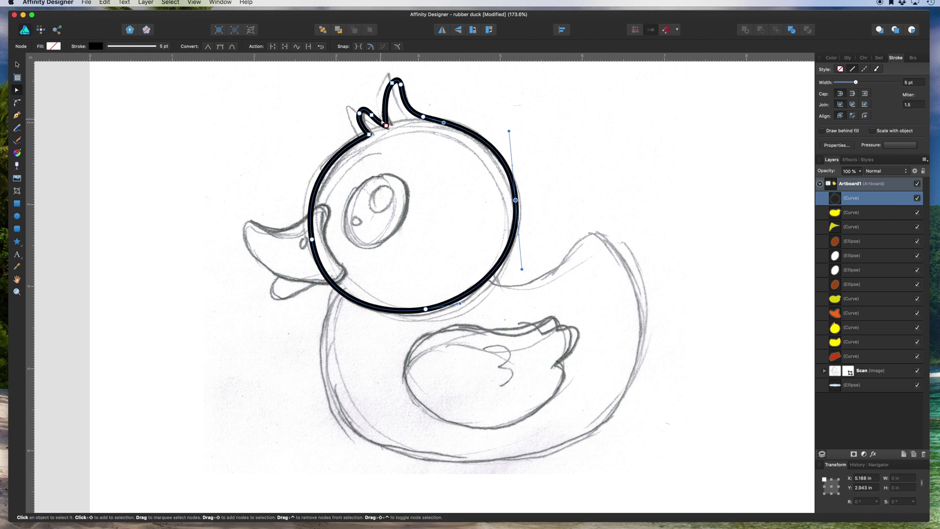
pyautogui.click(386, 125)
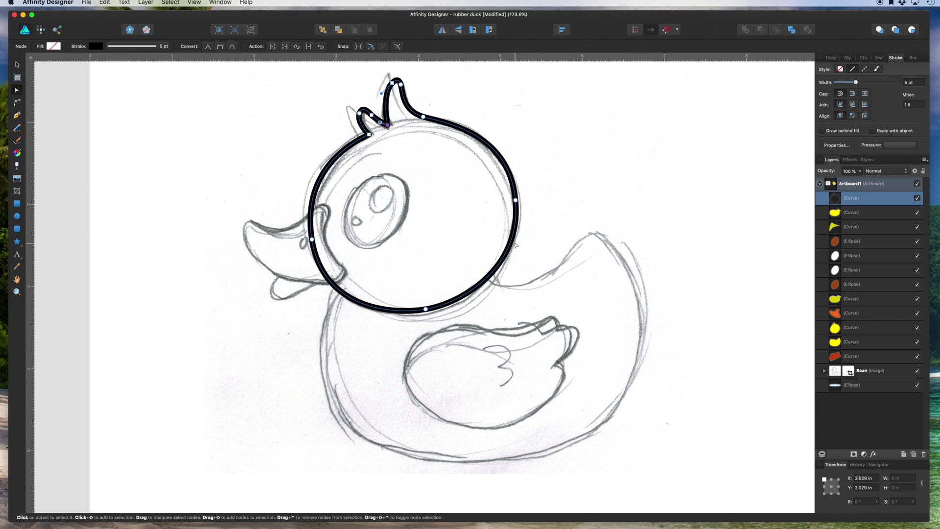
# Step: Start a new Pen curve at the back of the neck and trace the sketched body over the tail, down the rear and along the bottom
pyautogui.click(17, 116)
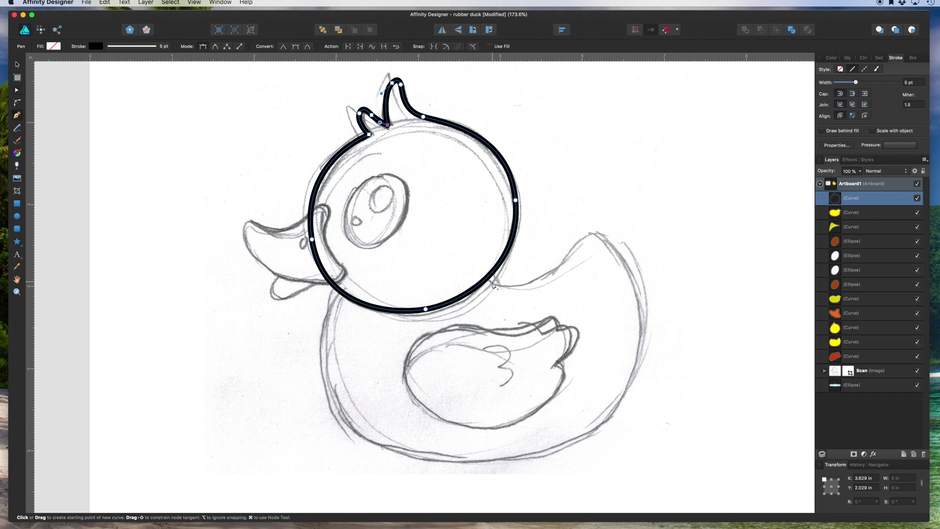
pyautogui.press('Escape')
pyautogui.moveTo(551, 273)
pyautogui.mouseDown()
pyautogui.moveTo(594, 233)
pyautogui.moveTo(620, 235)
pyautogui.mouseUp()
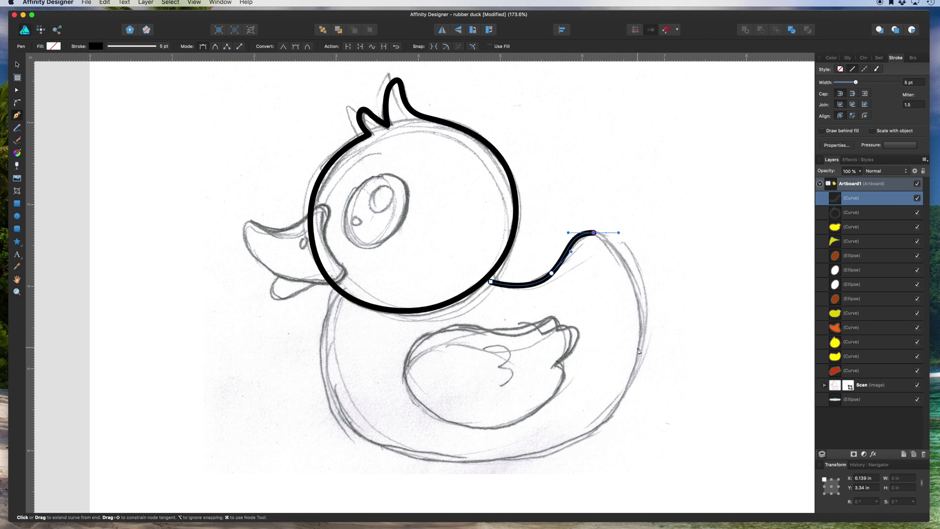
pyautogui.moveTo(639, 343); pyautogui.dragTo(633, 377)
pyautogui.moveTo(593, 434); pyautogui.dragTo(572, 444)
pyautogui.moveTo(472, 461); pyautogui.dragTo(410, 460)
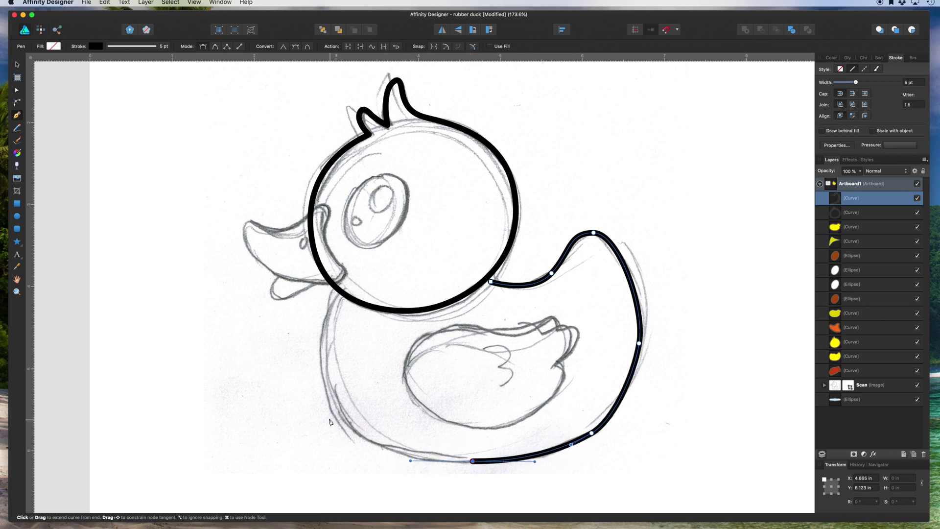
# Step: Continue the body curve up the duck's breast, arch it through the lower head, and close it at its starting point behind the neck
pyautogui.moveTo(341, 417); pyautogui.dragTo(323, 388)
pyautogui.moveTo(343, 291); pyautogui.dragTo(367, 264)
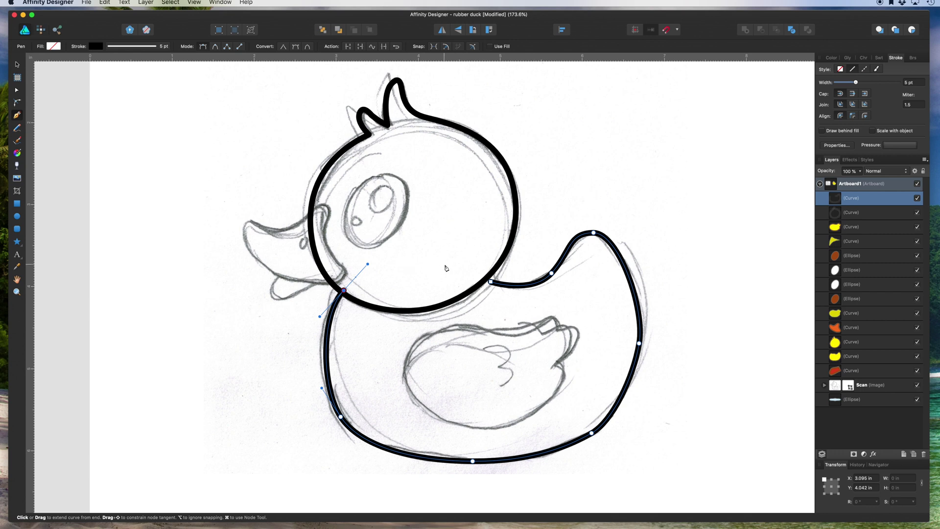
pyautogui.moveTo(445, 266); pyautogui.dragTo(498, 287)
pyautogui.click(17, 64)
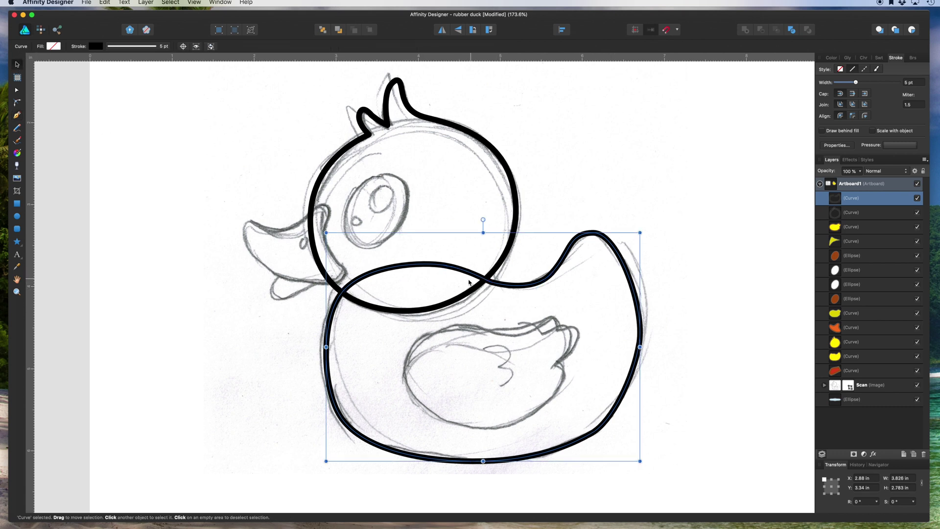
pyautogui.click(610, 208)
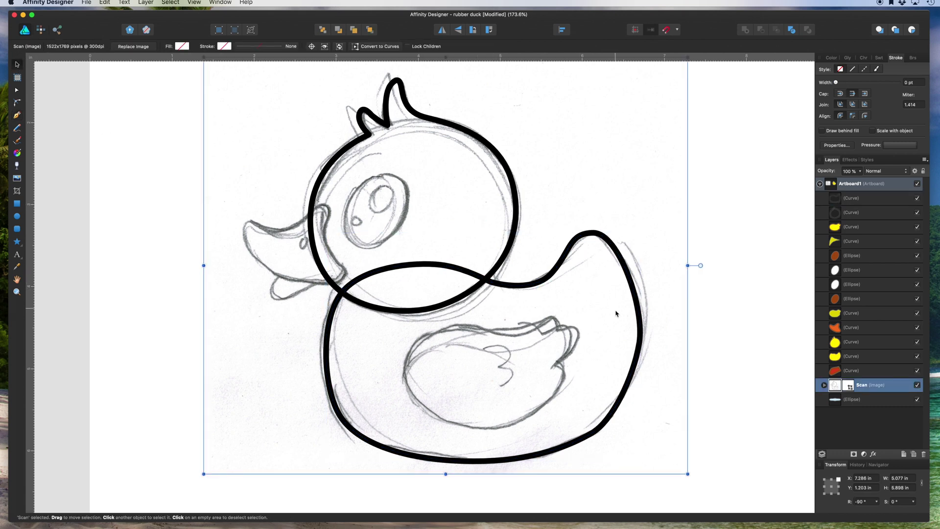
# Step: Refine the body outline's rear and lower rear curves by adjusting the node handles with the Node tool
pyautogui.click(18, 92)
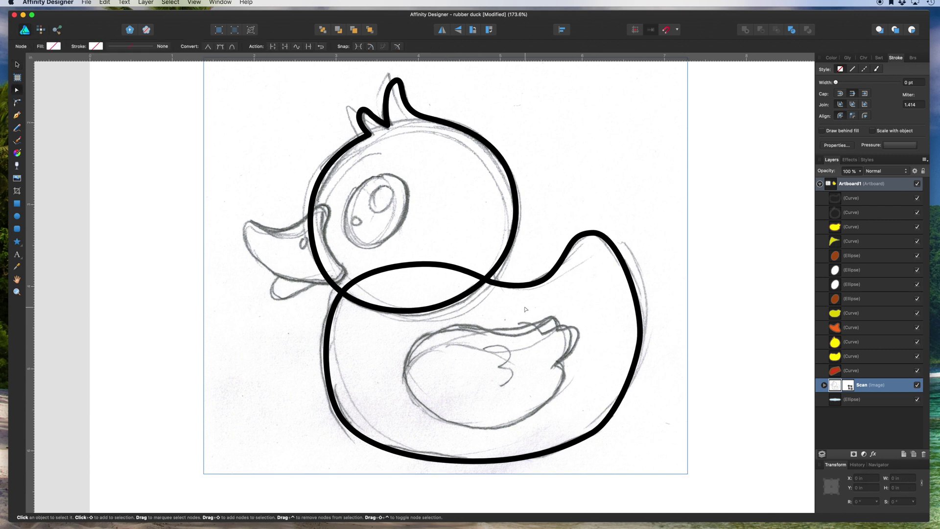
pyautogui.click(639, 338)
pyautogui.moveTo(633, 378); pyautogui.dragTo(633, 391)
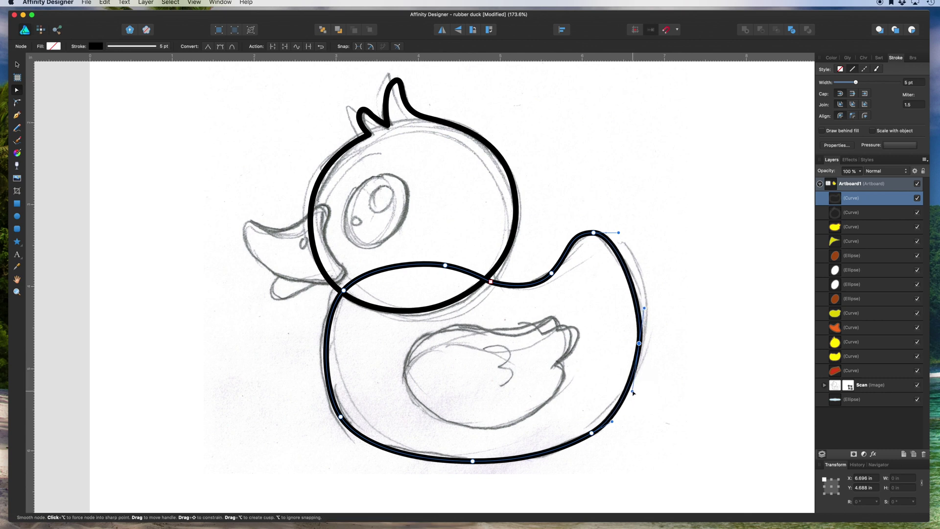
pyautogui.click(591, 433)
pyautogui.moveTo(612, 421); pyautogui.dragTo(616, 418)
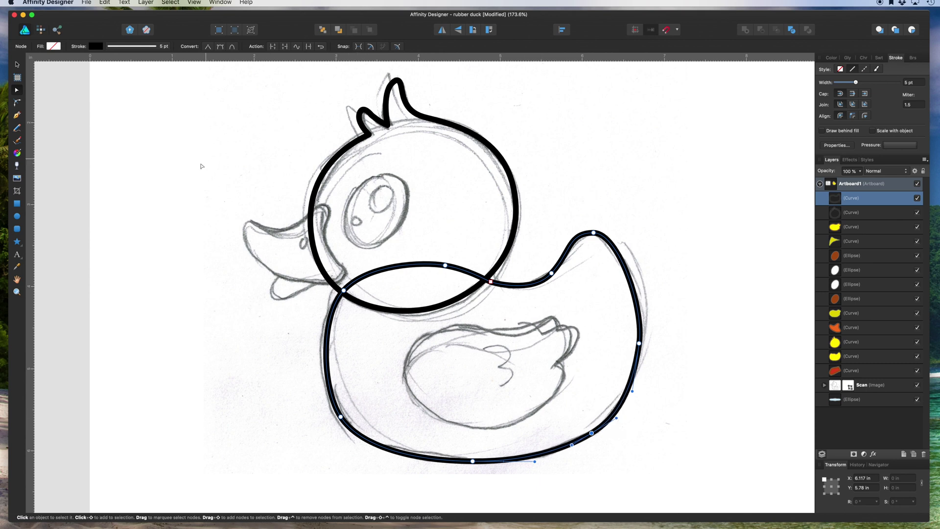
# Step: Trace the sketched upper beak with the Pen tool, from its cheek edge along the underside and tip, as a closed outline
pyautogui.click(16, 116)
pyautogui.moveTo(326, 207); pyautogui.dragTo(297, 280)
pyautogui.click(328, 253)
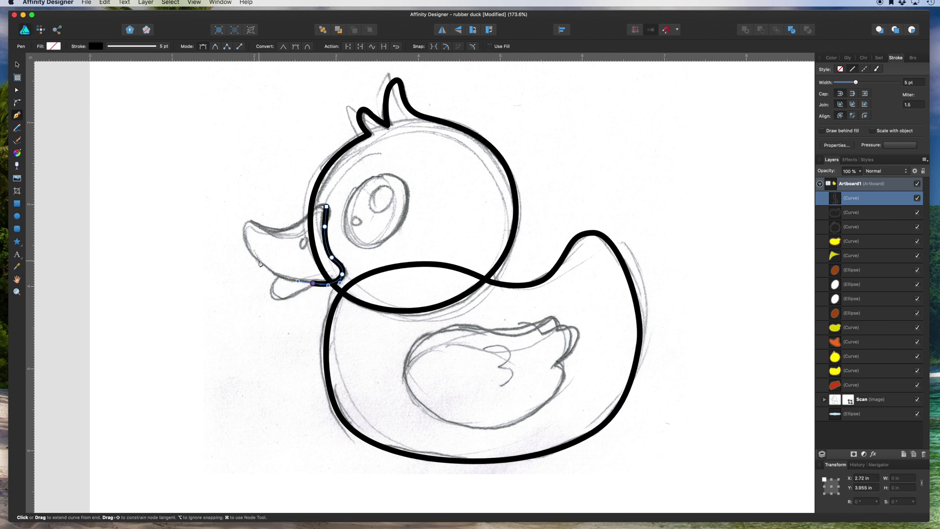
pyautogui.moveTo(249, 251); pyautogui.dragTo(329, 217)
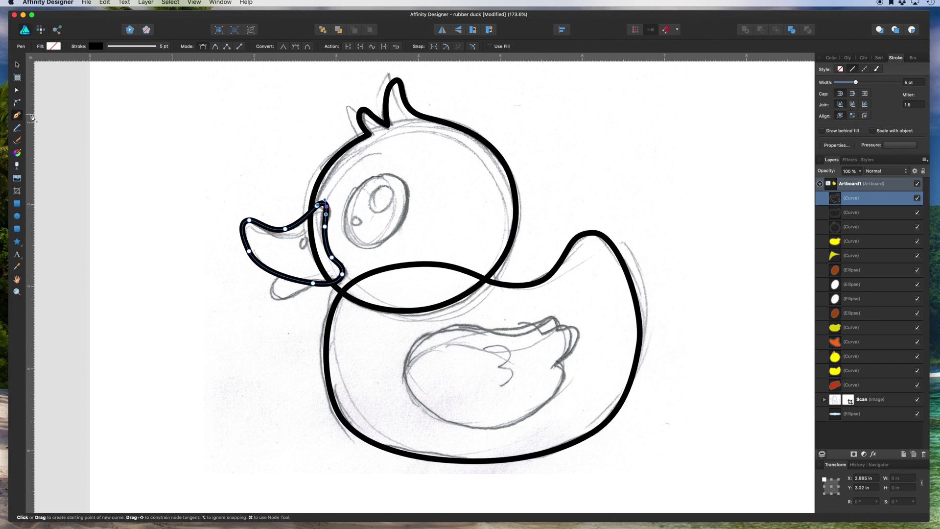
# Step: Adjust the lower handle of the node below the beak's tip with the Node tool to smooth the underside
pyautogui.click(17, 90)
pyautogui.click(250, 252)
pyautogui.moveTo(253, 260)
pyautogui.mouseDown()
pyautogui.moveTo(248, 266)
pyautogui.moveTo(262, 272)
pyautogui.mouseUp()
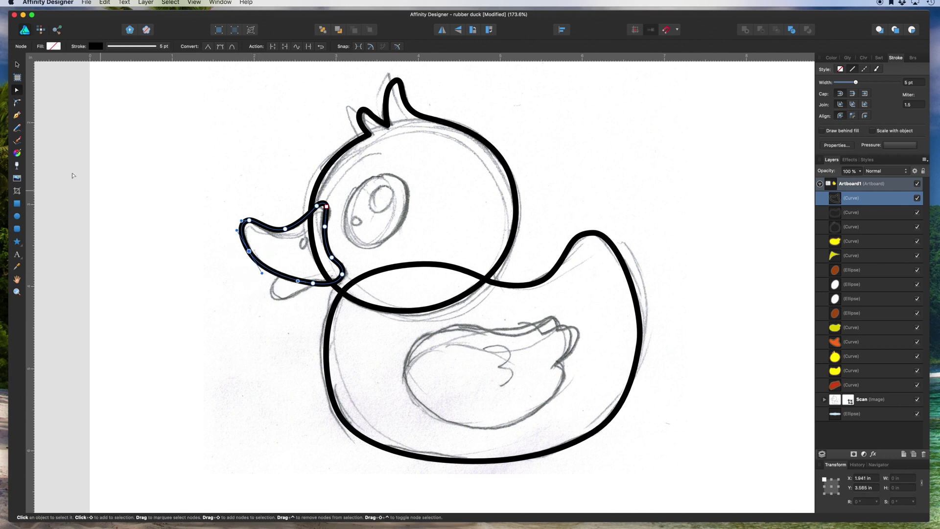
# Step: Trace the small lower beak with the Pen tool as a closed shape that overlaps the upper beak
pyautogui.click(24, 116)
pyautogui.click(278, 276)
pyautogui.moveTo(272, 296); pyautogui.dragTo(327, 280)
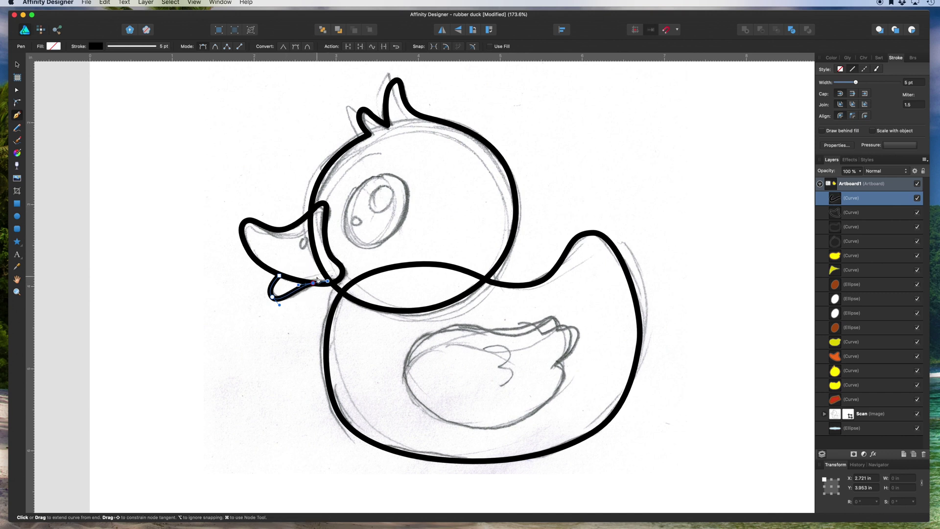
pyautogui.click(314, 283)
pyautogui.click(314, 272)
pyautogui.moveTo(303, 265); pyautogui.dragTo(265, 289)
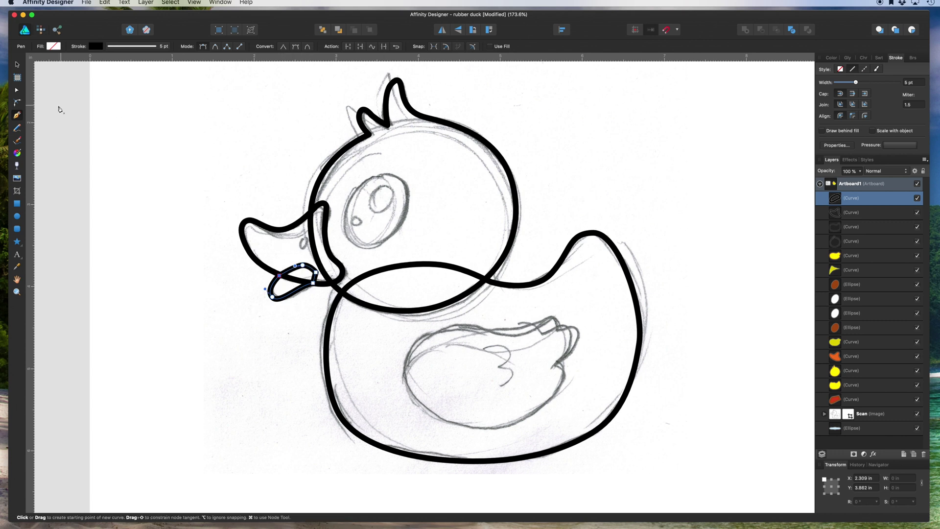
pyautogui.click(17, 65)
# Step: Trace the sketched wing with the Pen tool, including its feather tips, rounded underside and front, as a closed outline
pyautogui.click(17, 115)
pyautogui.click(486, 328)
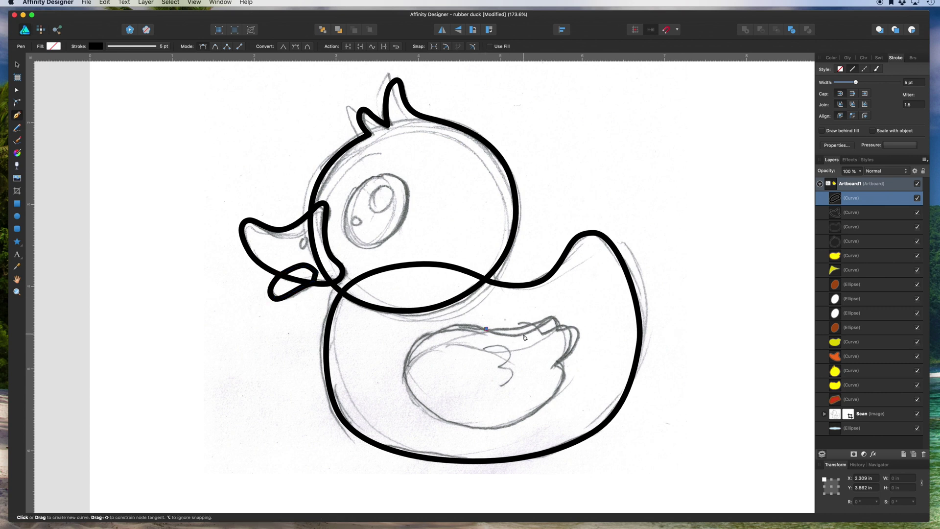
pyautogui.moveTo(521, 334); pyautogui.dragTo(579, 336)
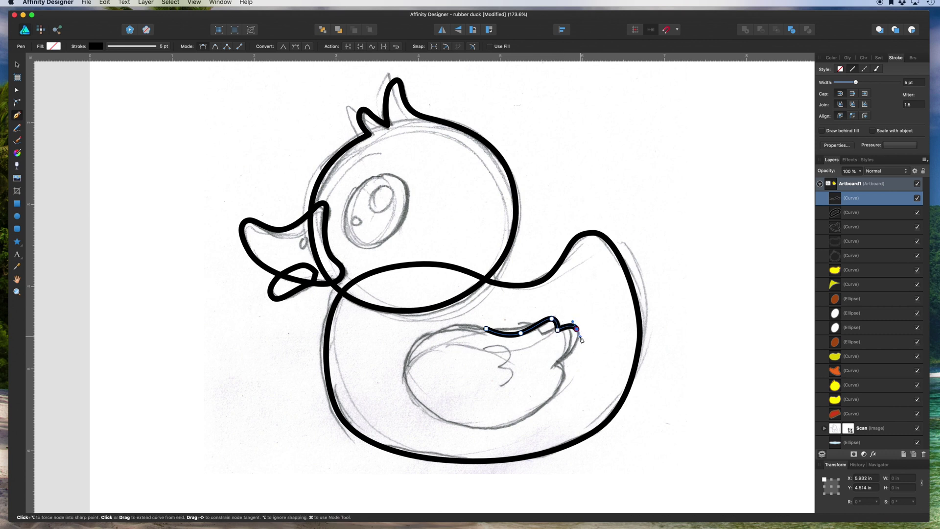
pyautogui.moveTo(557, 366); pyautogui.dragTo(559, 390)
pyautogui.moveTo(487, 427); pyautogui.dragTo(439, 422)
pyautogui.moveTo(405, 367); pyautogui.dragTo(496, 335)
# Step: Smooth the wing outline by adjusting the nodes and handles on its upper edge and underside, and deselect it
pyautogui.click(18, 90)
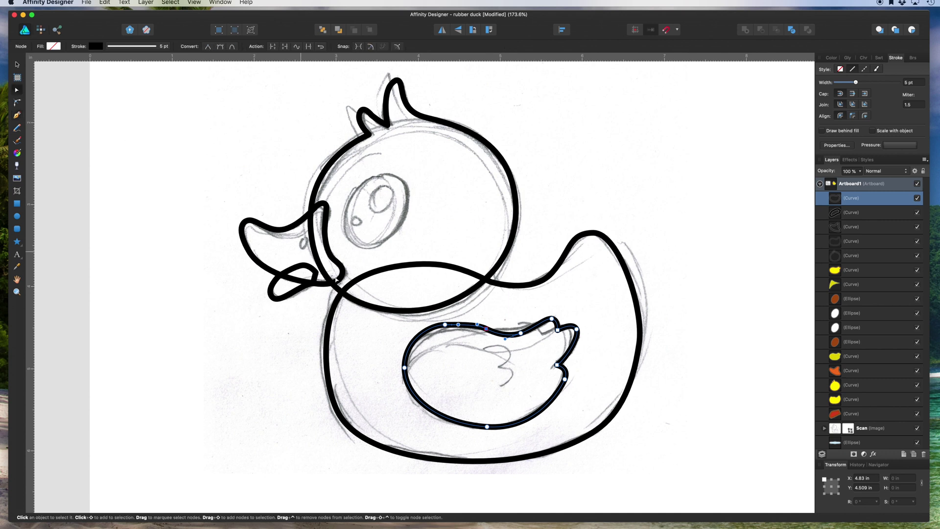
pyautogui.click(445, 324)
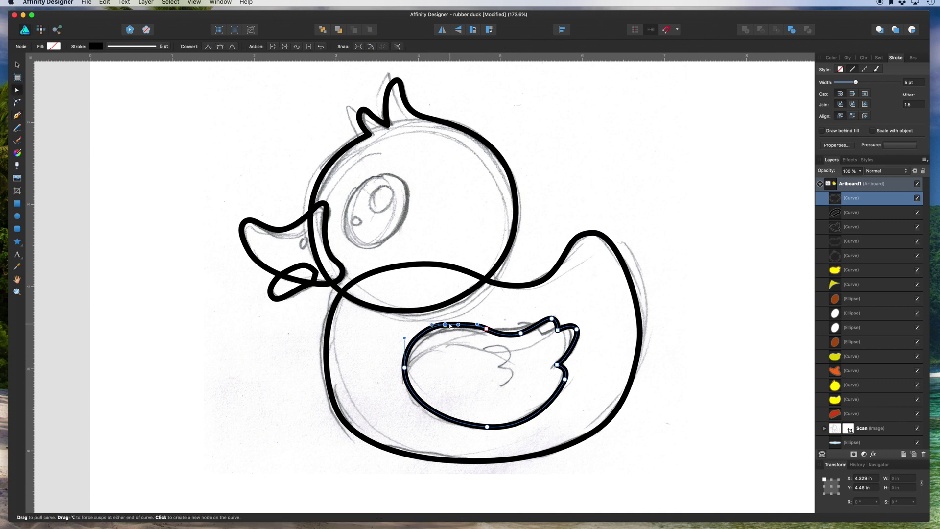
pyautogui.moveTo(458, 325)
pyautogui.mouseDown()
pyautogui.moveTo(453, 314)
pyautogui.moveTo(459, 323)
pyautogui.mouseUp()
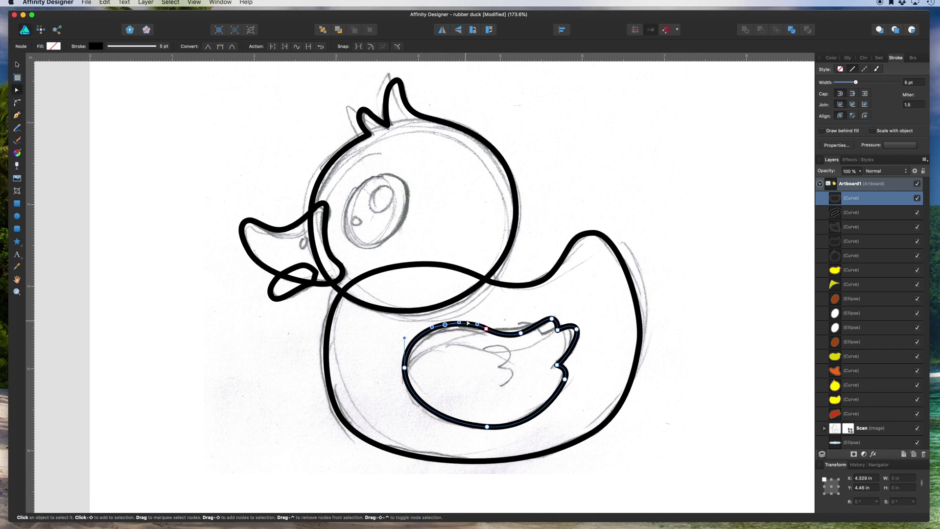
pyautogui.click(486, 329)
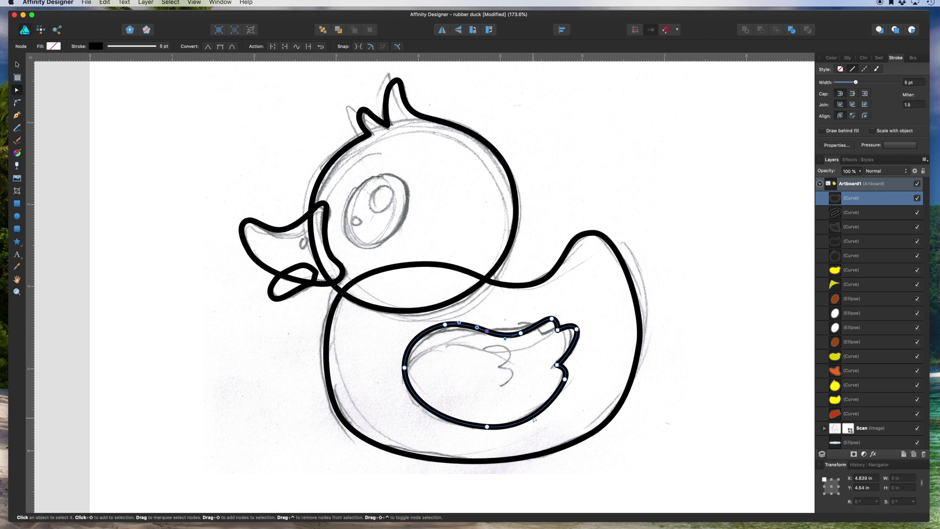
pyautogui.click(486, 427)
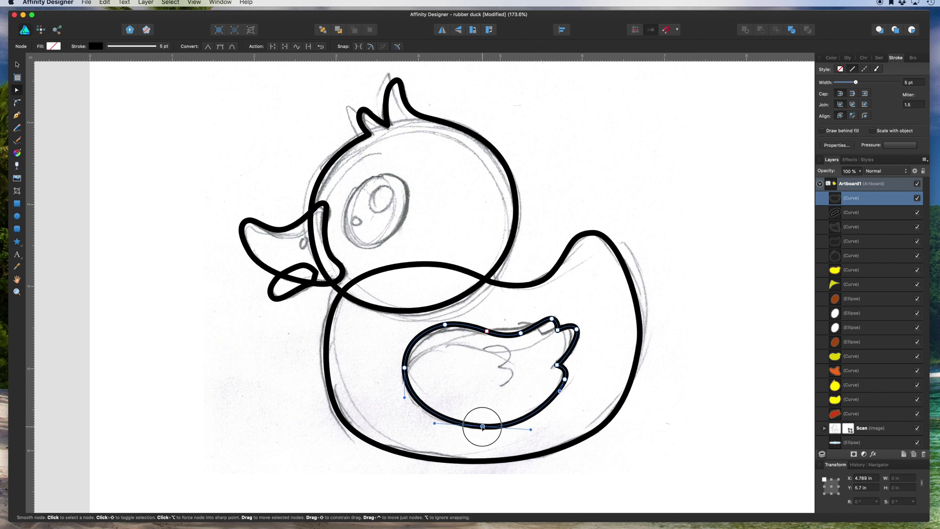
pyautogui.moveTo(531, 429)
pyautogui.mouseDown()
pyautogui.moveTo(522, 381)
pyautogui.moveTo(541, 425)
pyautogui.mouseUp()
pyautogui.click(600, 297)
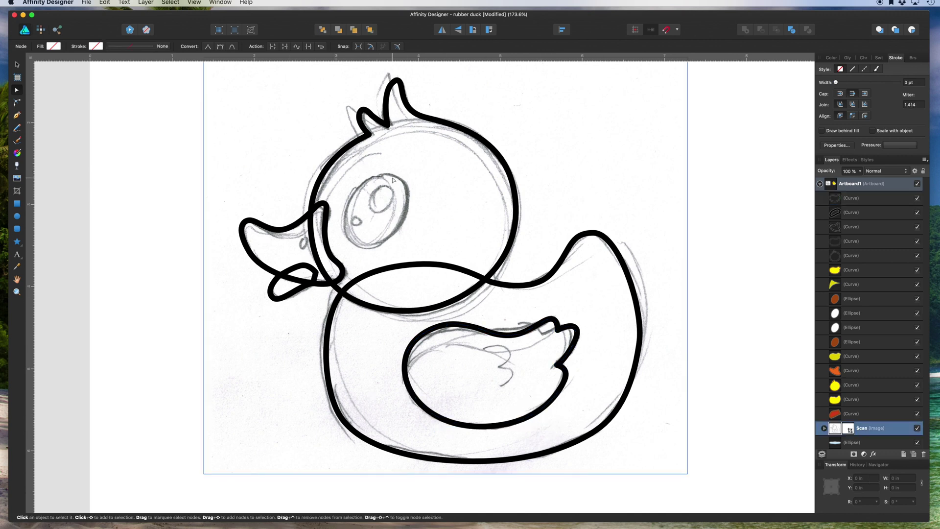
# Step: Draw an ellipse about 0.64 by 0.93 in near the sketched eye and rotate it to -25°
pyautogui.click(18, 218)
pyautogui.moveTo(379, 179); pyautogui.dragTo(418, 249)
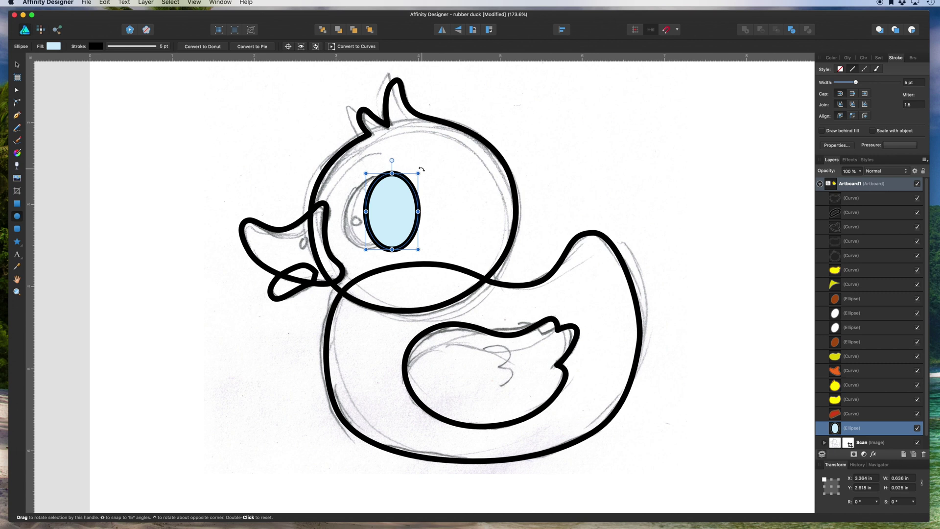
pyautogui.moveTo(421, 169); pyautogui.dragTo(429, 190)
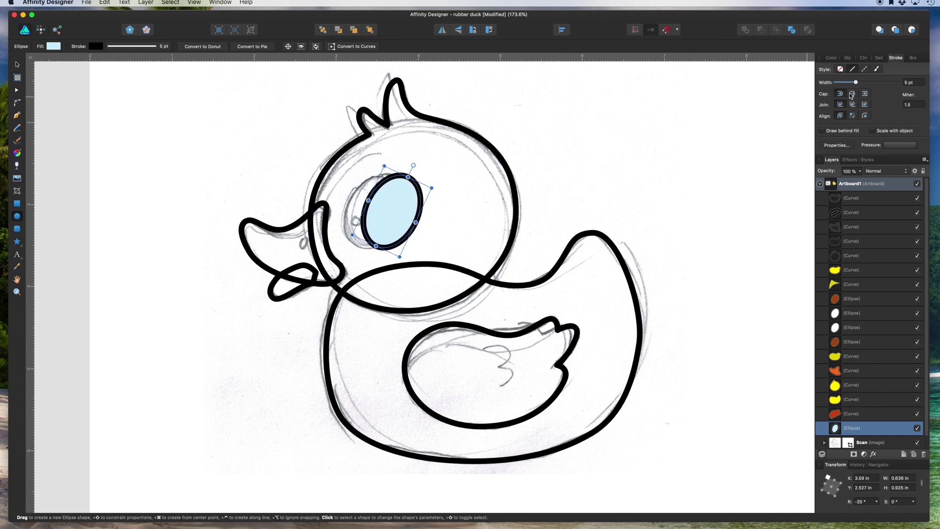
# Step: Remove the eye ellipse's fill while keeping its black stroke
pyautogui.click(831, 57)
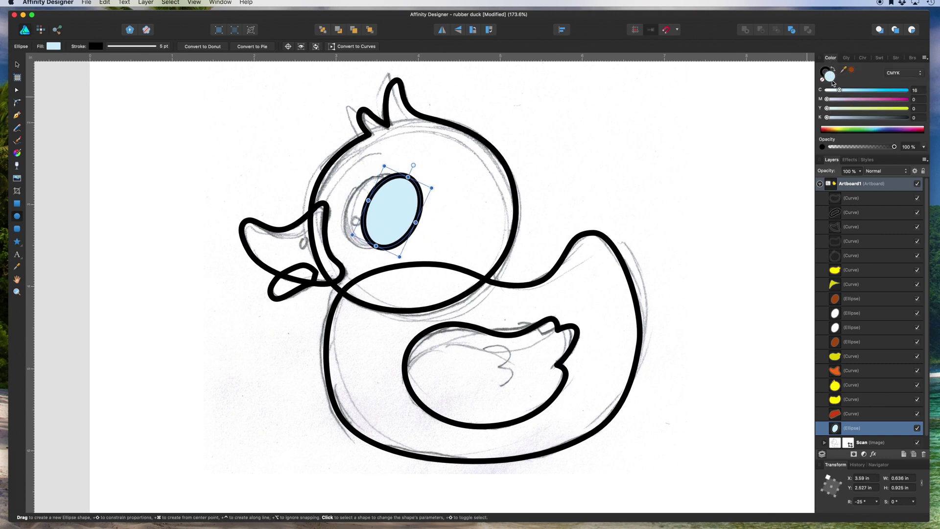
pyautogui.click(822, 81)
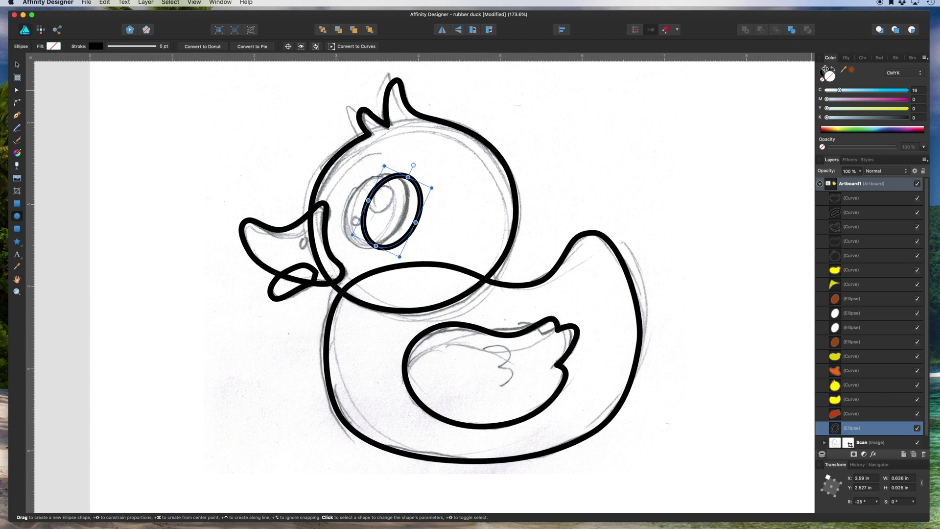
pyautogui.click(824, 69)
pyautogui.click(831, 79)
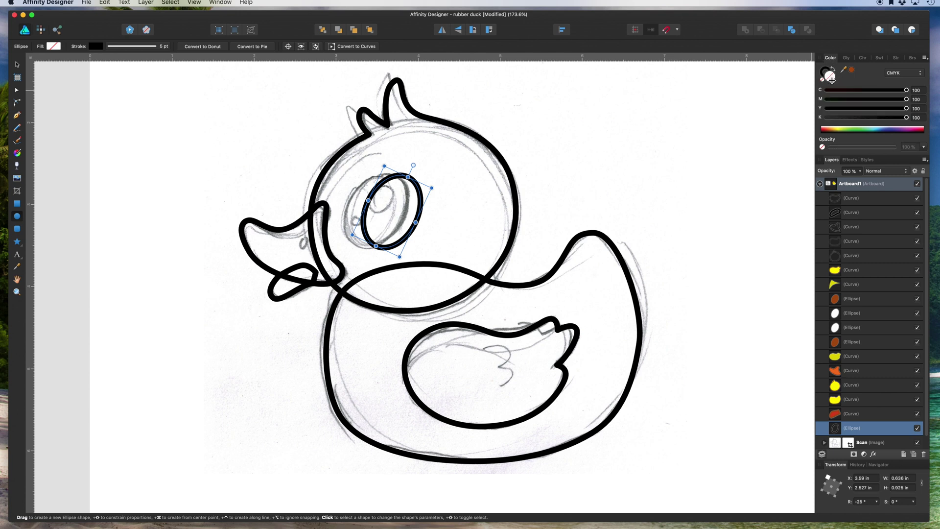
pyautogui.click(825, 67)
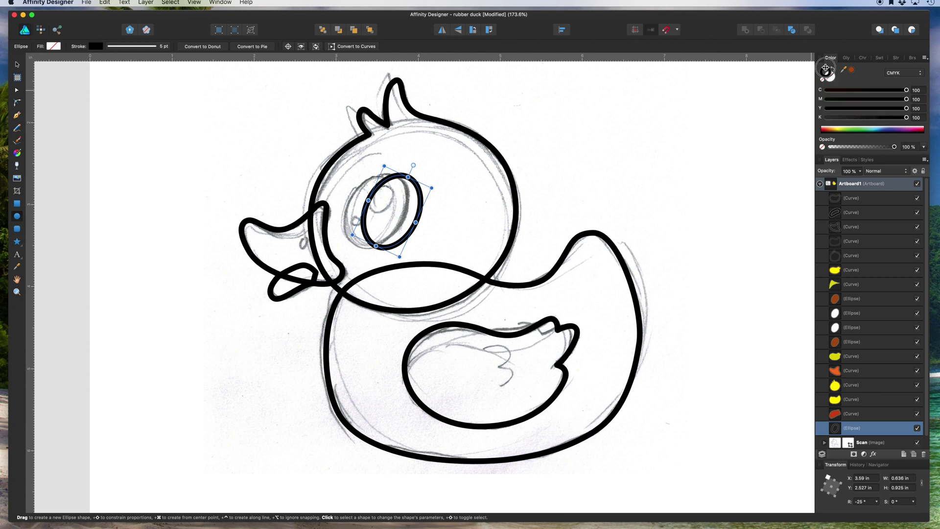
pyautogui.click(832, 78)
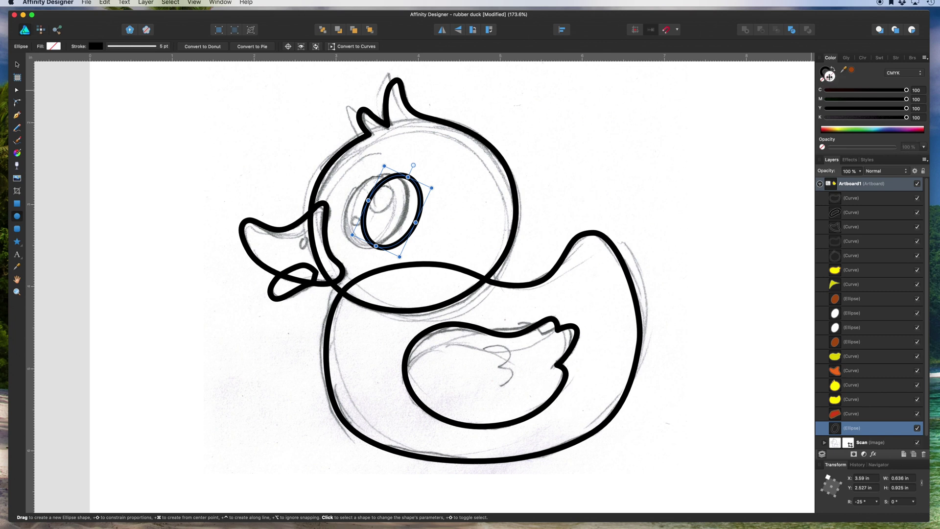
# Step: Move the ellipse onto the sketched eye and resize it to about 0.68 by 0.95 in to match the drawing
pyautogui.click(17, 64)
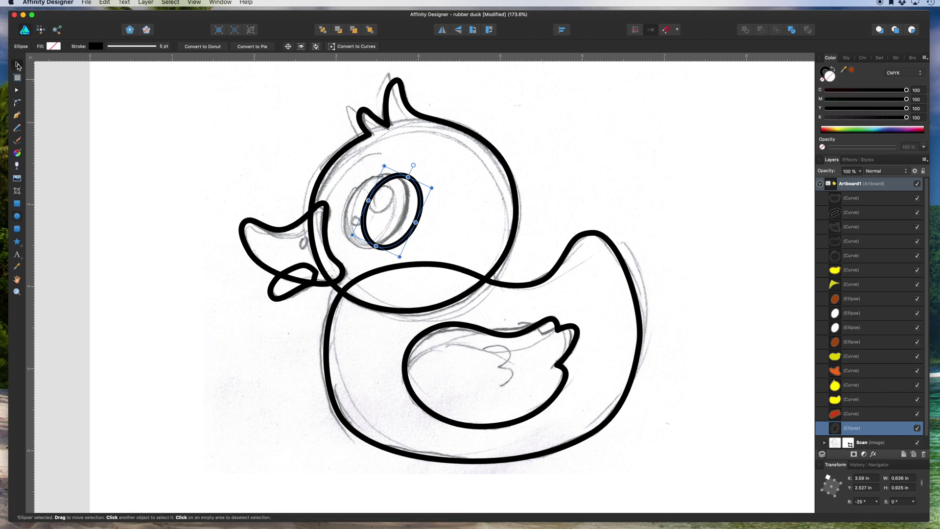
pyautogui.moveTo(409, 234); pyautogui.dragTo(392, 232)
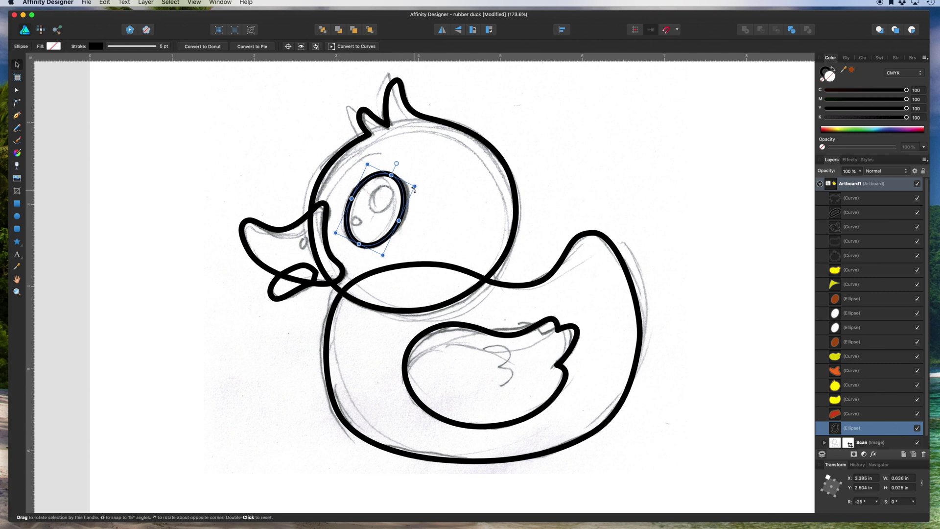
pyautogui.moveTo(415, 186); pyautogui.dragTo(418, 186)
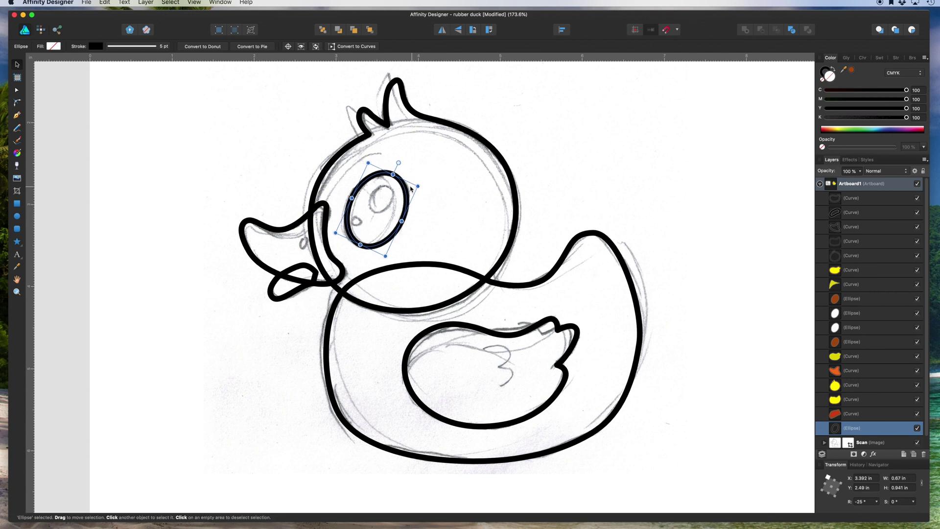
pyautogui.moveTo(368, 163)
pyautogui.mouseDown()
pyautogui.moveTo(375, 184)
pyautogui.moveTo(369, 162)
pyautogui.mouseUp()
pyautogui.rightClick(364, 159)
pyautogui.press('Escape')
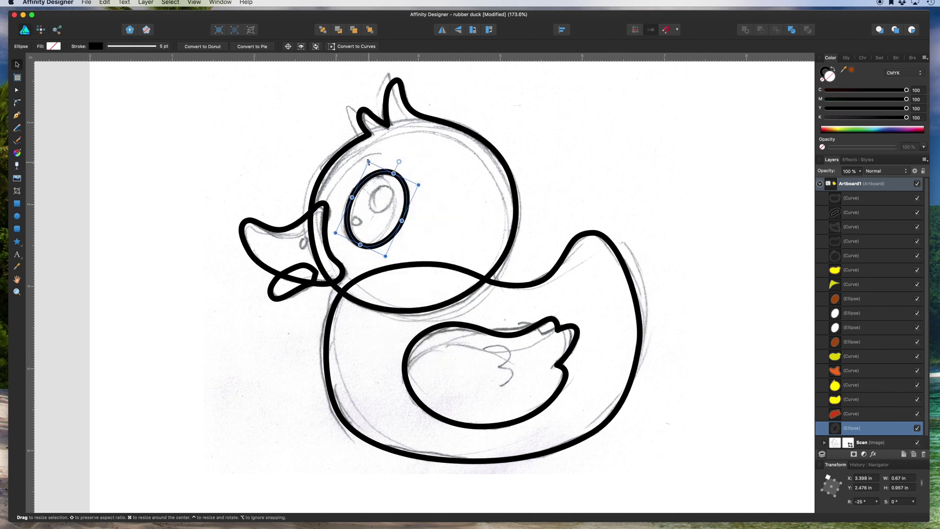
pyautogui.moveTo(368, 162); pyautogui.dragTo(368, 162)
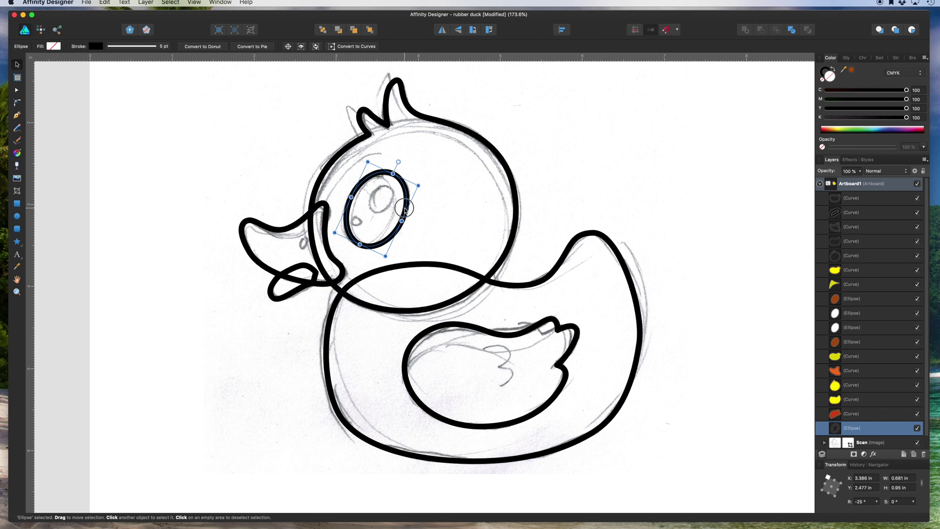
pyautogui.moveTo(404, 211); pyautogui.dragTo(459, 202)
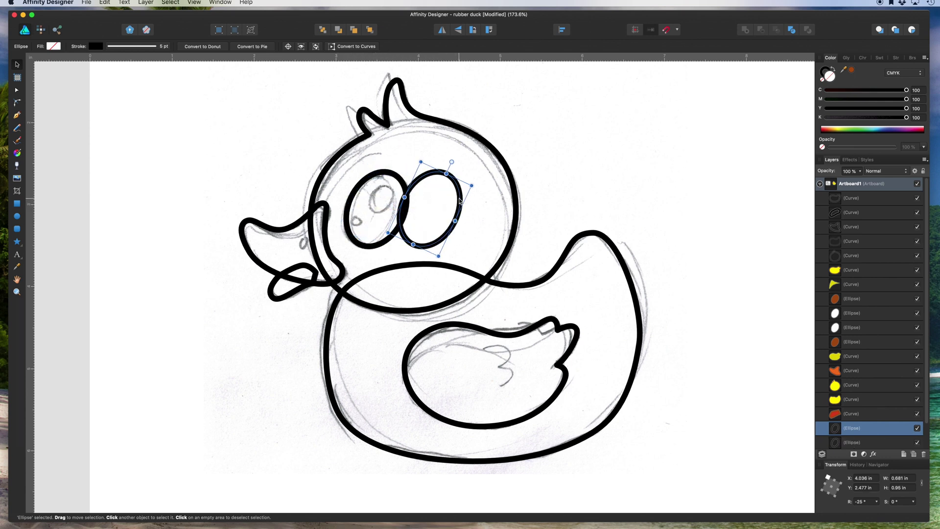
pyautogui.press('Delete')
pyautogui.click(404, 190)
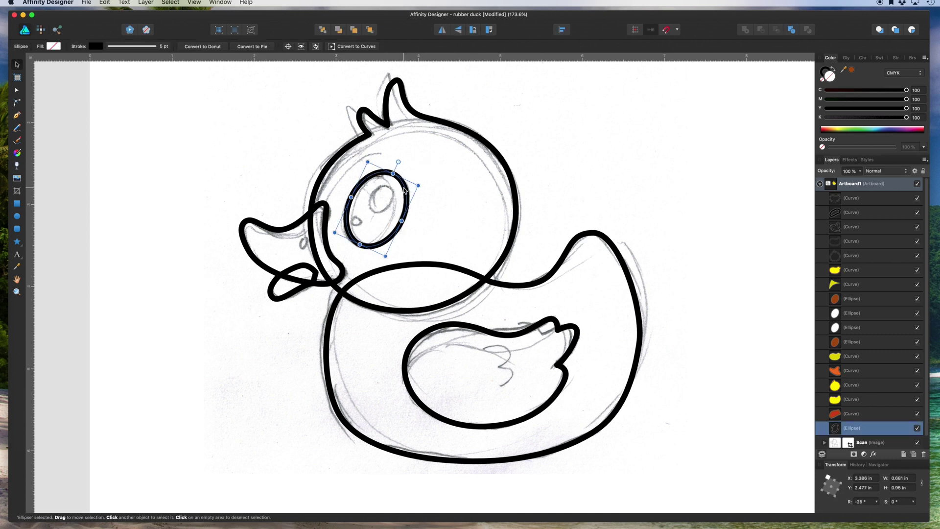
# Step: Duplicate the eye ellipse and scale the copies down into the two sketched highlights, the smaller one about 0.1 by 0.14 in
pyautogui.moveTo(405, 191); pyautogui.dragTo(487, 233)
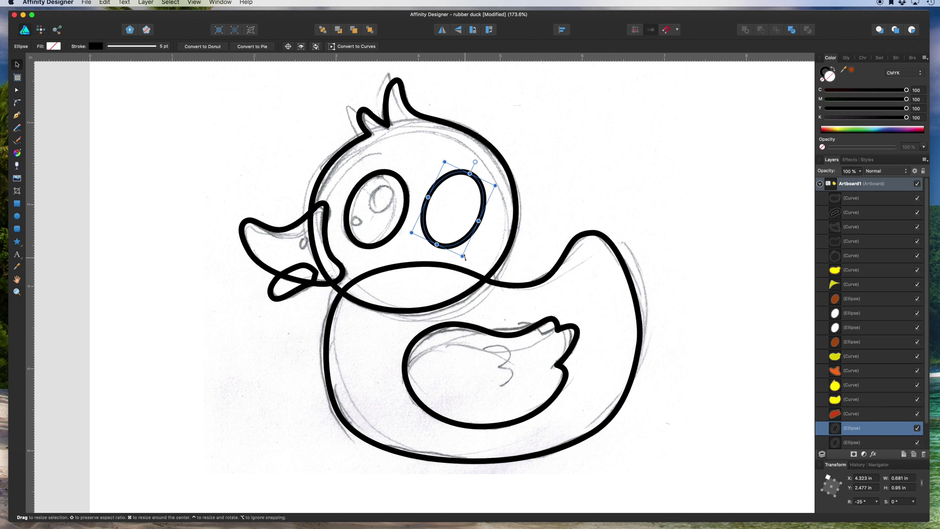
pyautogui.moveTo(462, 254); pyautogui.dragTo(462, 186)
pyautogui.press('super+z')
pyautogui.moveTo(462, 256); pyautogui.dragTo(356, 222)
pyautogui.click(429, 224)
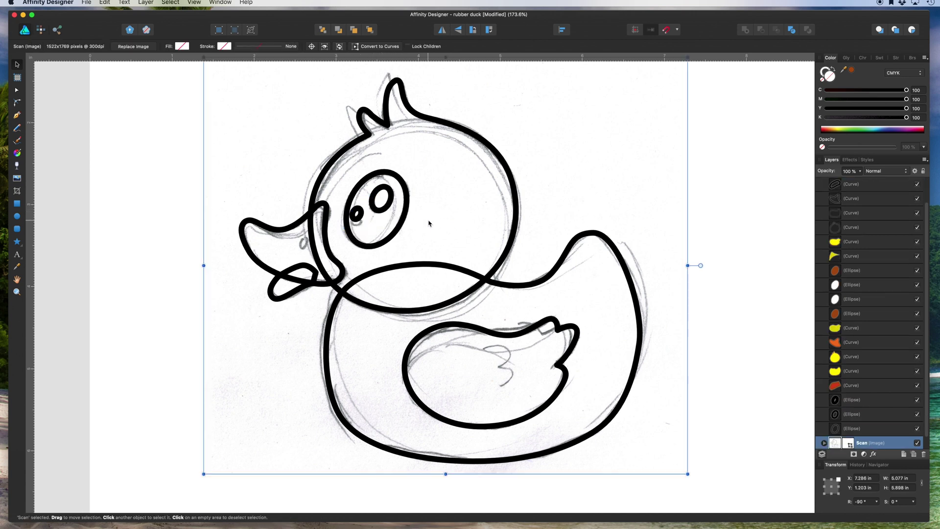
# Step: Duplicate the small highlight ellipse onto the sketched nostril and swap its black stroke for a black fill
pyautogui.click(362, 217)
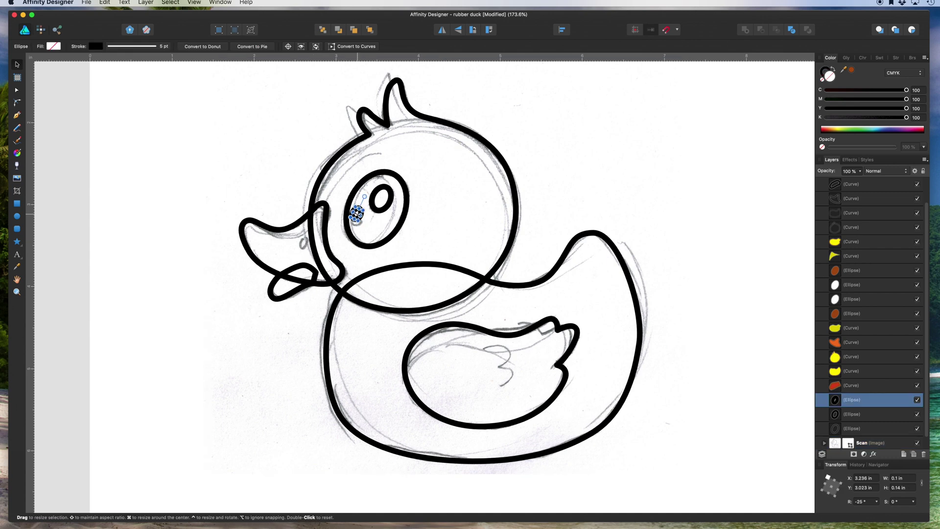
pyautogui.scroll(5, 368, 161)
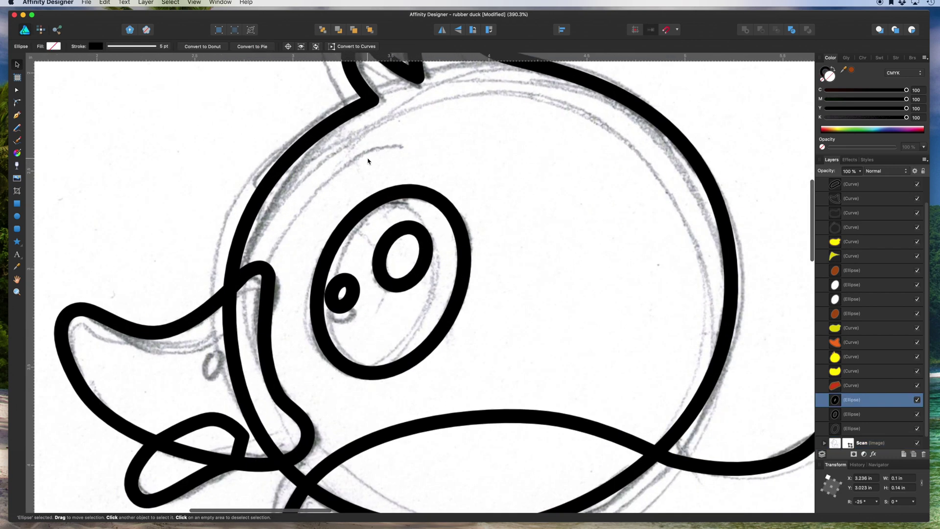
pyautogui.scroll(-3, 365, 160)
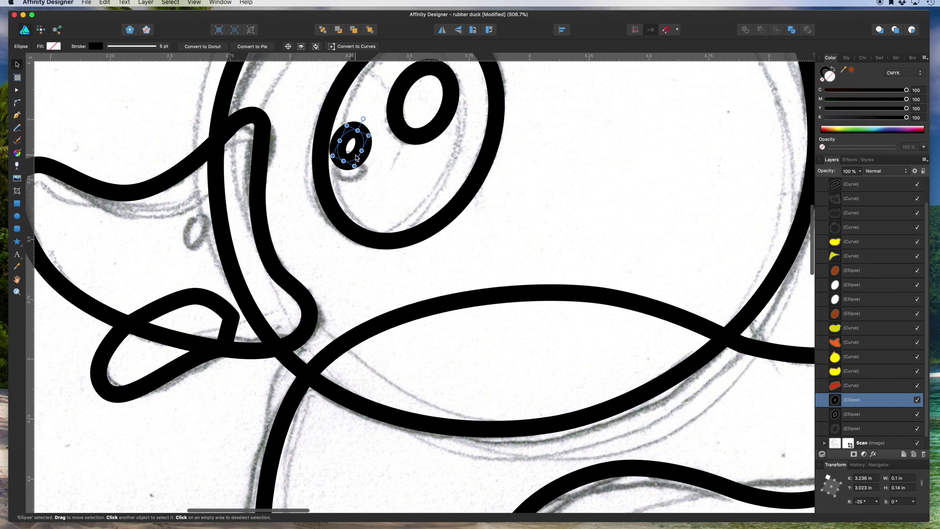
pyautogui.moveTo(343, 163); pyautogui.dragTo(189, 245)
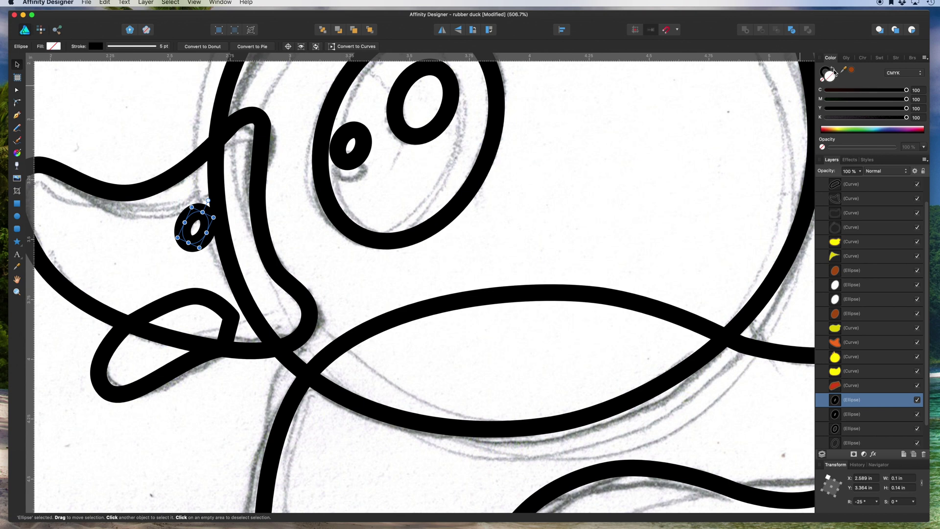
pyautogui.click(833, 70)
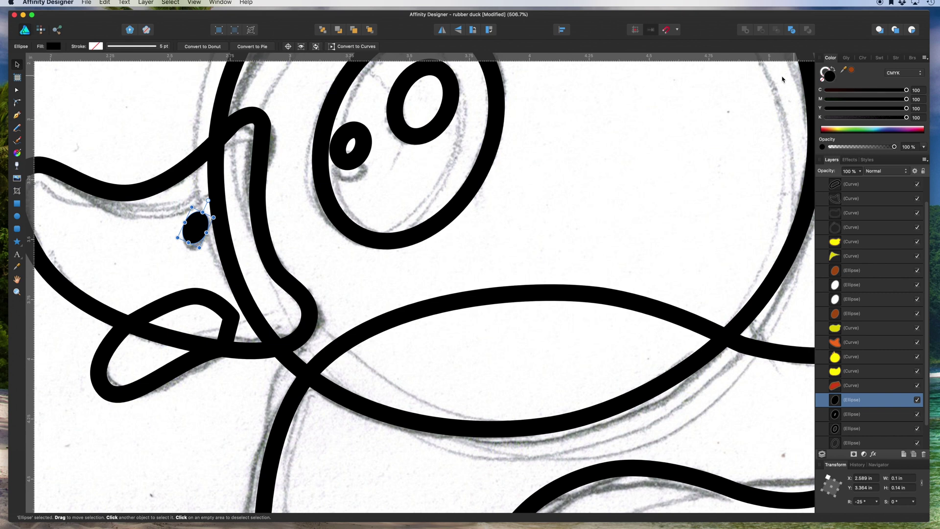
pyautogui.moveTo(195, 226); pyautogui.dragTo(196, 229)
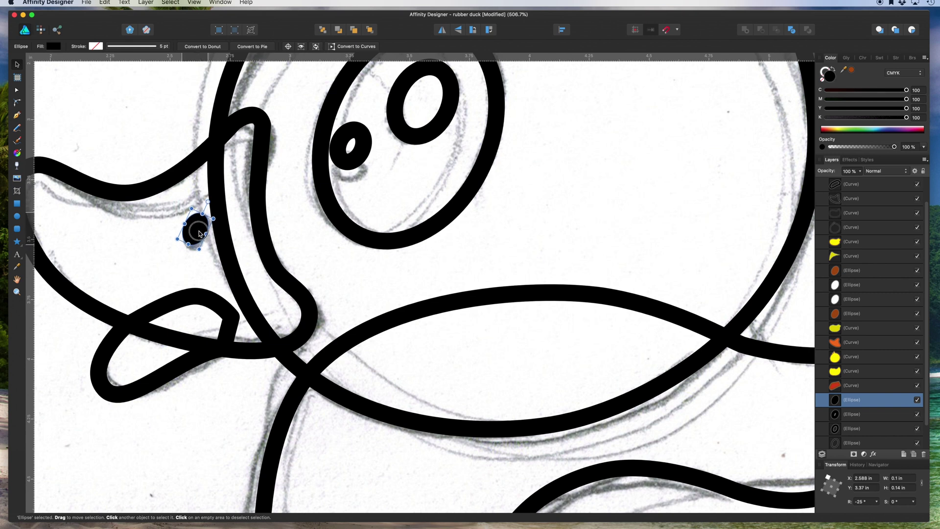
# Step: Move the small highlight onto its sketched spot and give both eye highlights a white fill (C, M, Y and K at 0) without stroke
pyautogui.click(362, 157)
pyautogui.moveTo(362, 157); pyautogui.dragTo(365, 170)
pyautogui.keyDown('shift'); pyautogui.click(430, 137); pyautogui.keyUp('shift')
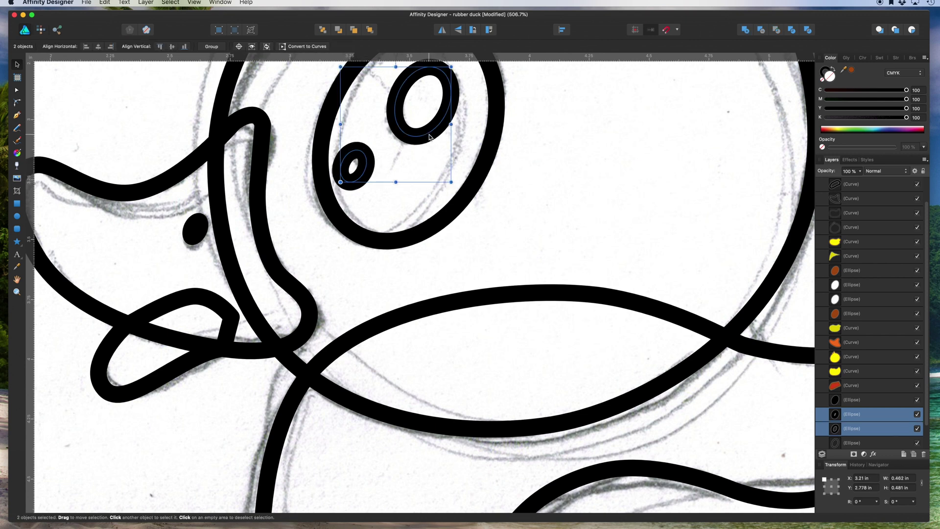
pyautogui.click(833, 70)
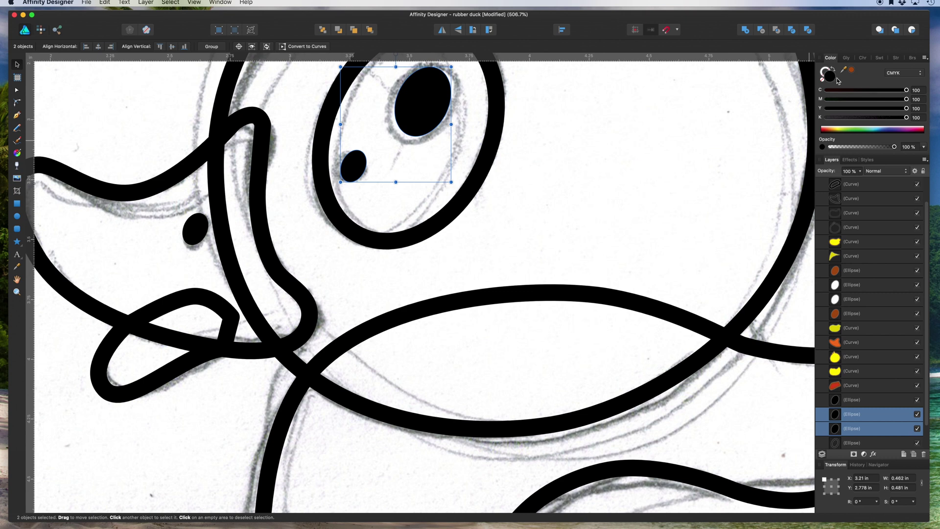
pyautogui.moveTo(908, 92); pyautogui.dragTo(815, 91)
pyautogui.moveTo(906, 99); pyautogui.dragTo(751, 102)
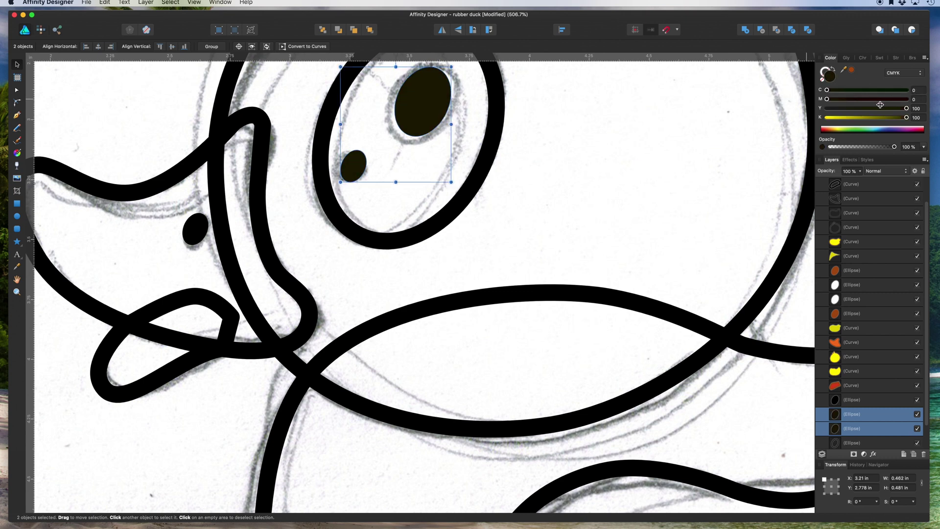
pyautogui.moveTo(906, 108); pyautogui.dragTo(788, 108)
pyautogui.hotkey('ctrl', 'z')
pyautogui.hotkey('ctrl', 'z')
pyautogui.hotkey('ctrl', 'z')
pyautogui.hotkey('ctrl', 'z')
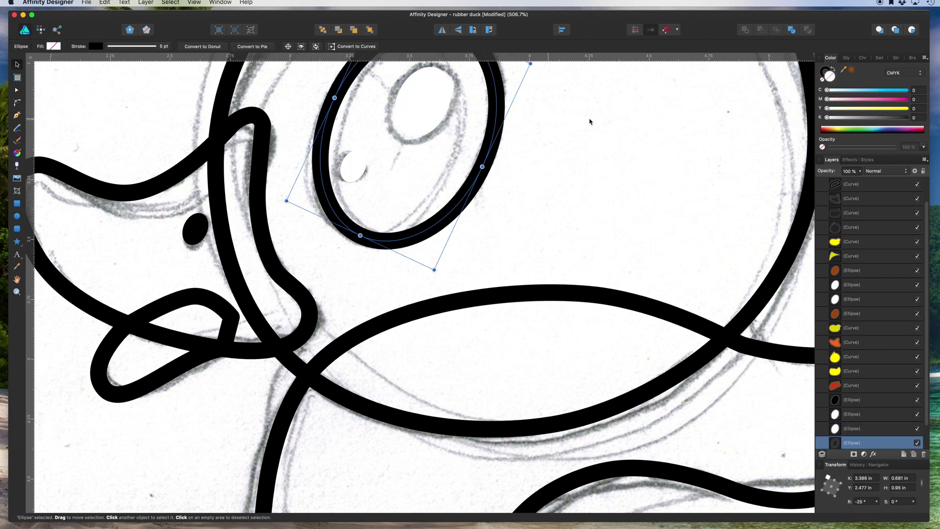
# Step: Swap the large eye ellipse's black stroke for a solid black fill and deselect the ellipse
pyautogui.click(832, 69)
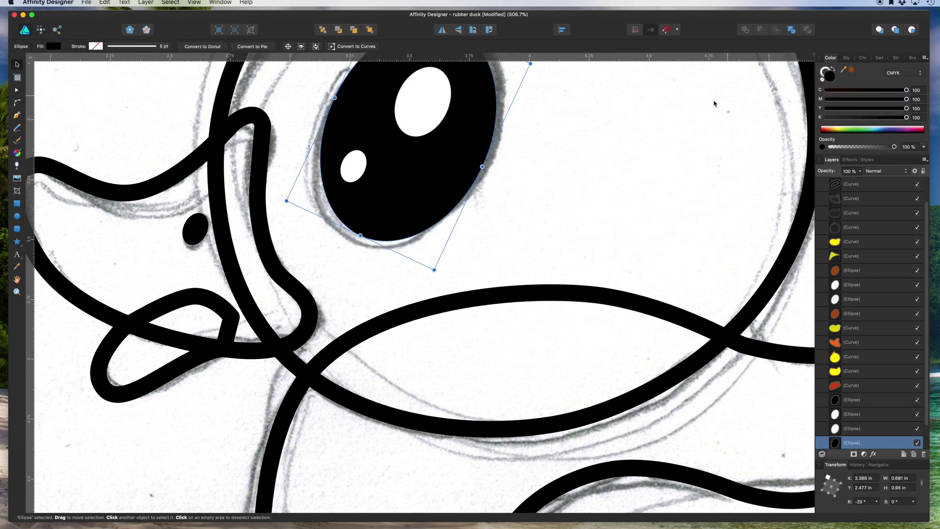
pyautogui.click(603, 158)
pyautogui.scroll(-10, 603, 158)
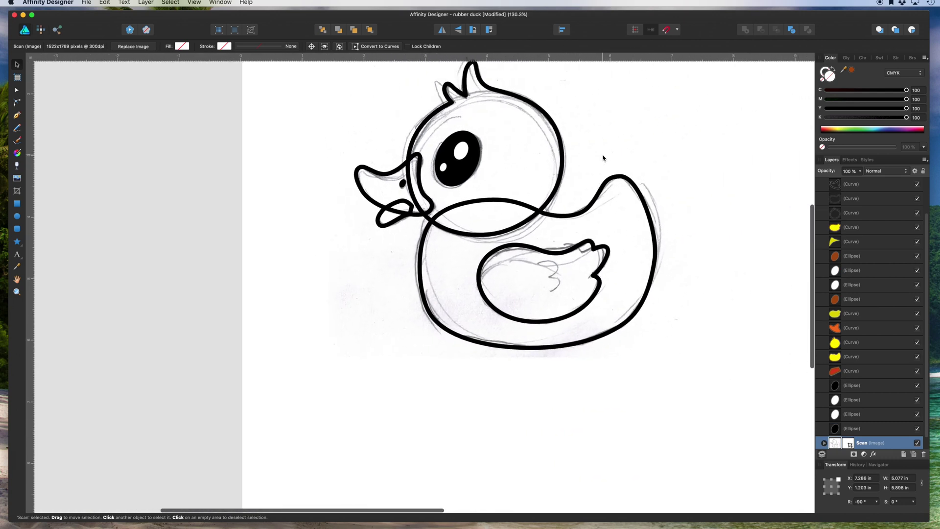
# Step: Colour the traced head's stroke with the brown sampled from the finished duck's outline (CMYK 24, 76, 100, 16)
pyautogui.scroll(-2, 603, 158)
pyautogui.hscroll(10, 604, 157)
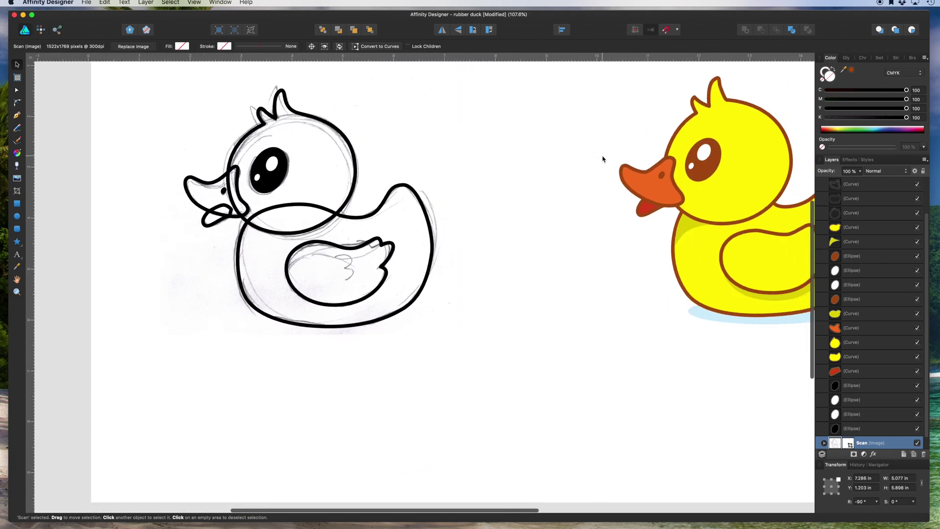
pyautogui.scroll(2, 603, 157)
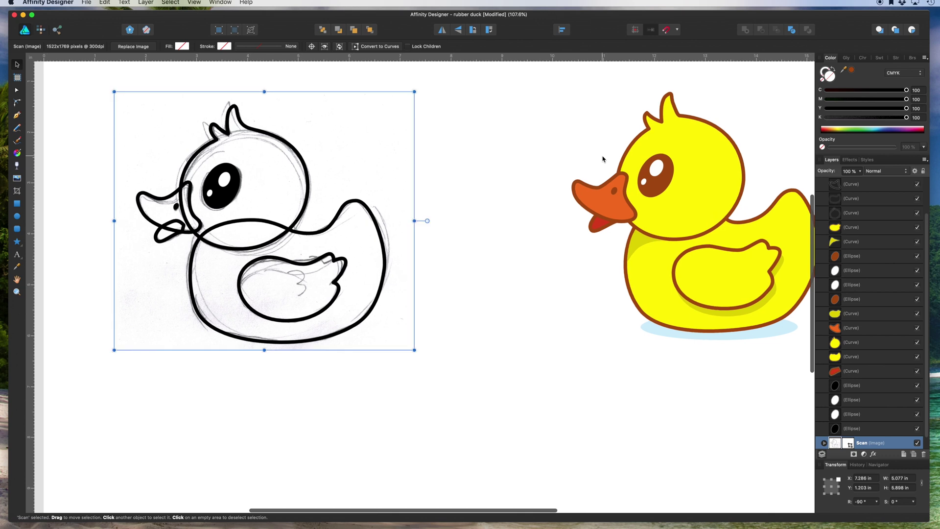
pyautogui.click(273, 136)
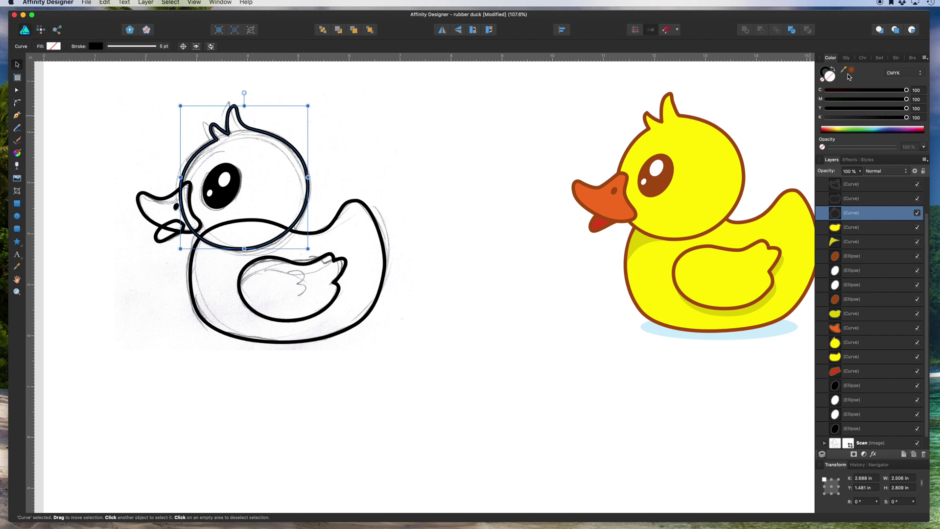
pyautogui.click(827, 72)
pyautogui.moveTo(854, 73); pyautogui.dragTo(676, 105)
pyautogui.click(853, 69)
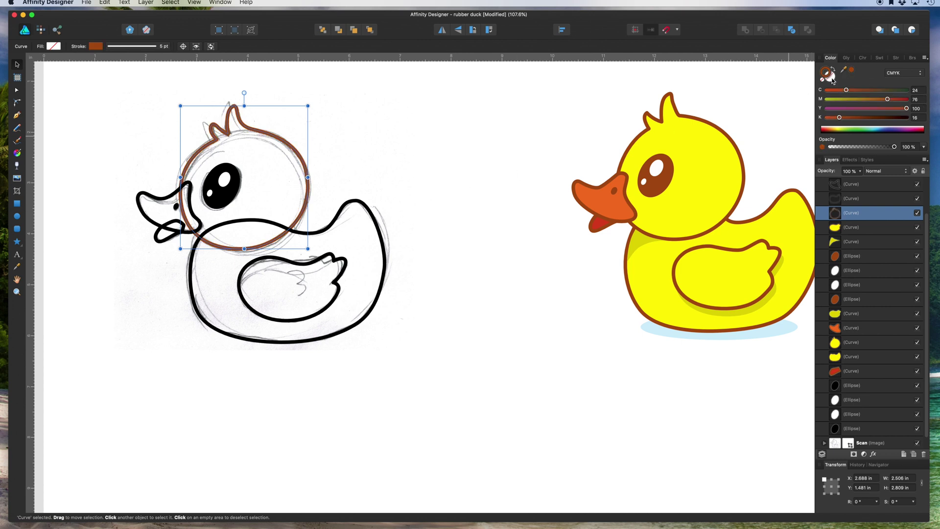
# Step: Fill the traced head with the yellow sampled from the finished duck's head (CMYK 4, 0, 95, 0)
pyautogui.click(831, 78)
pyautogui.moveTo(852, 72); pyautogui.dragTo(706, 159)
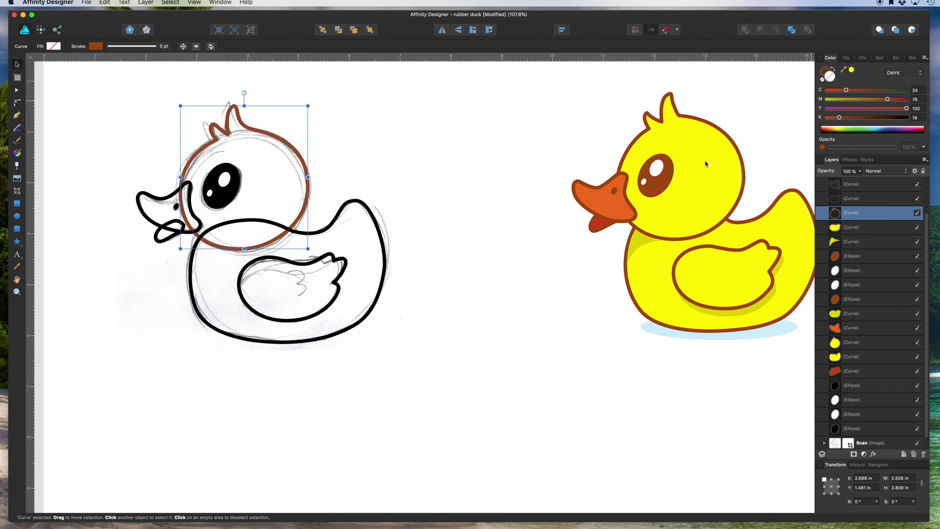
pyautogui.click(852, 70)
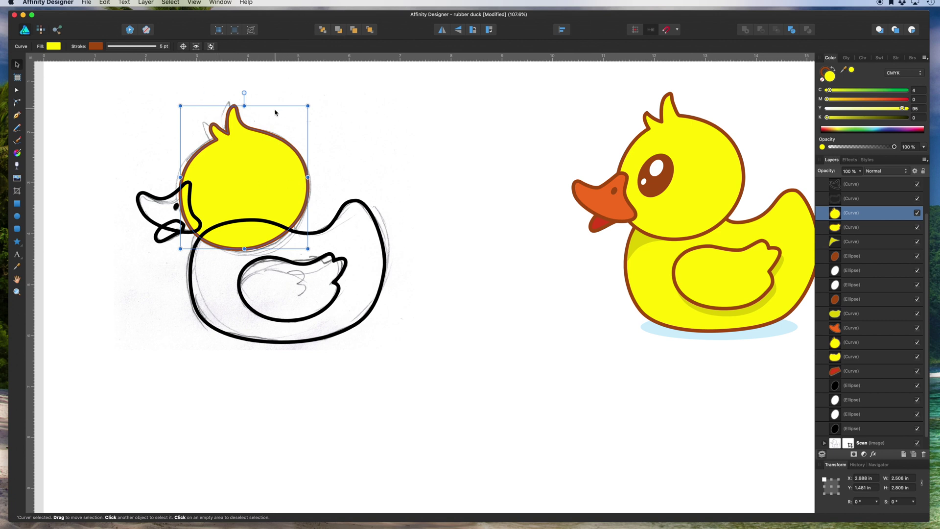
# Step: Send the yellow head to the back, and raise it until it sits directly above the Scan image
pyautogui.click(322, 30)
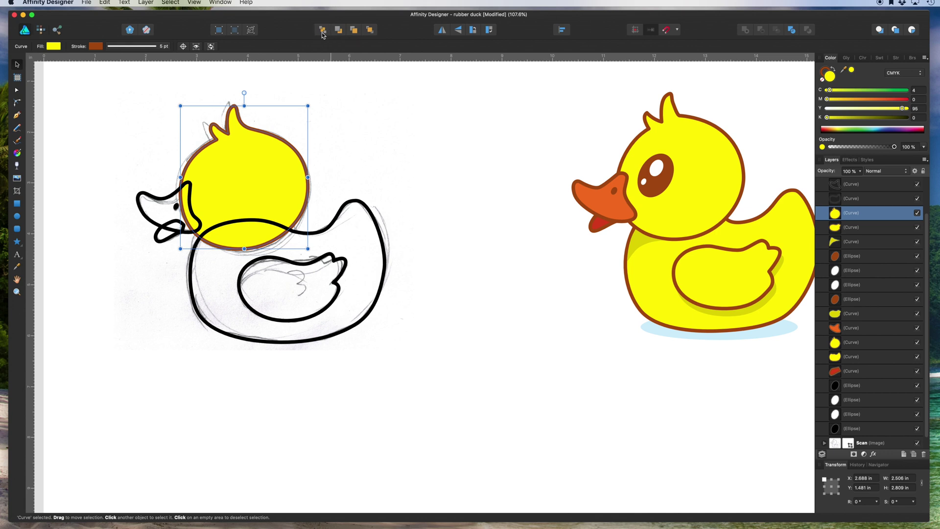
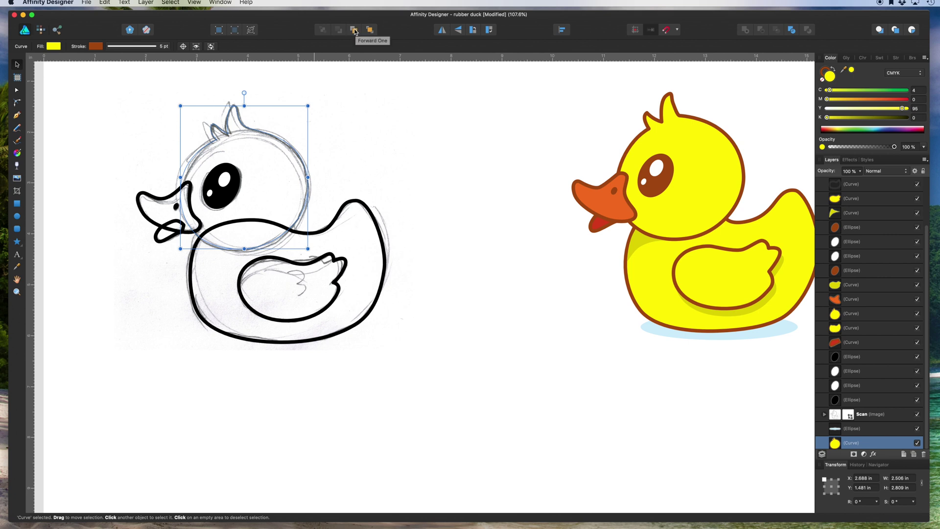
pyautogui.click(354, 30)
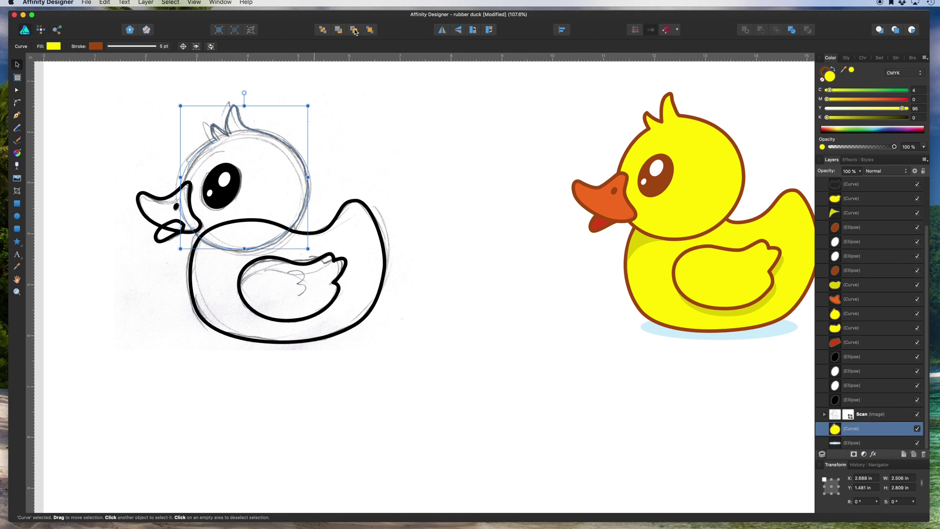
pyautogui.click(355, 30)
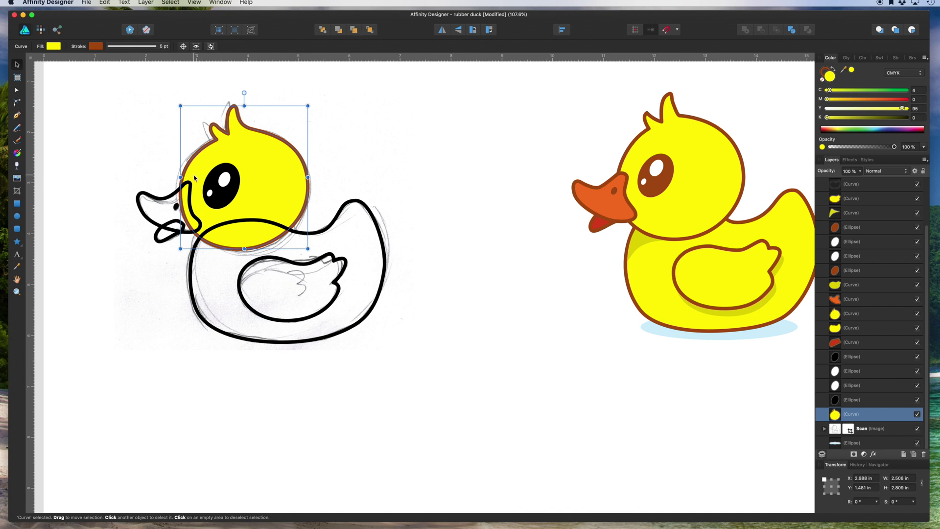
# Step: Fill the traced body with the sampled yellow and colour its stroke with the brown of the finished duck's outline
pyautogui.click(338, 215)
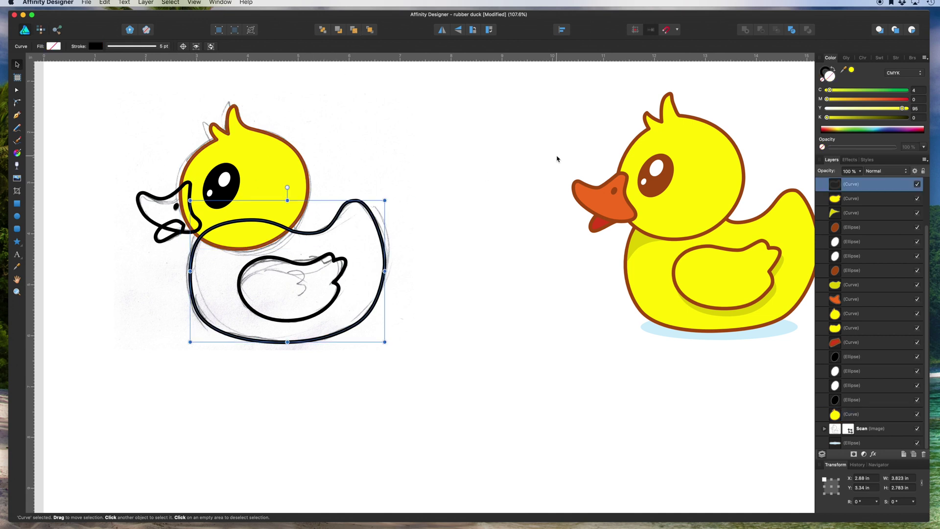
pyautogui.click(851, 70)
pyautogui.moveTo(852, 72); pyautogui.dragTo(785, 110)
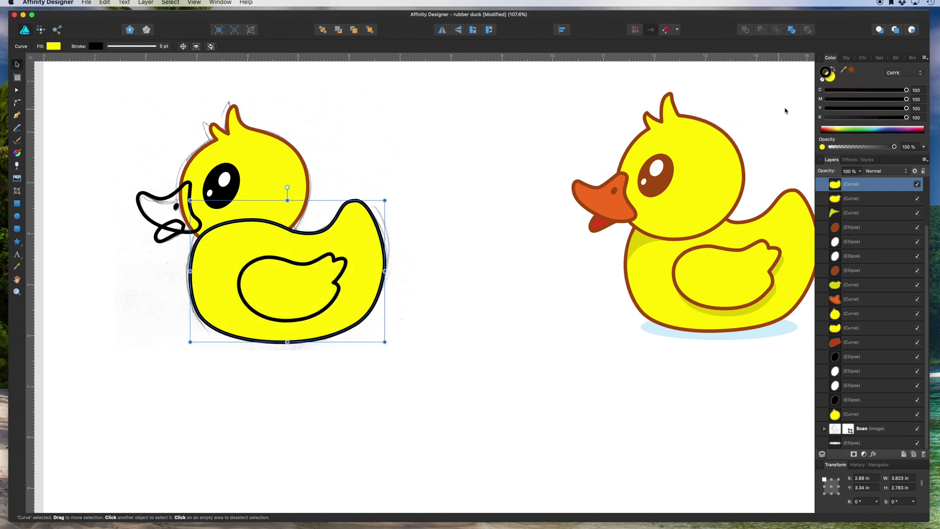
pyautogui.click(847, 72)
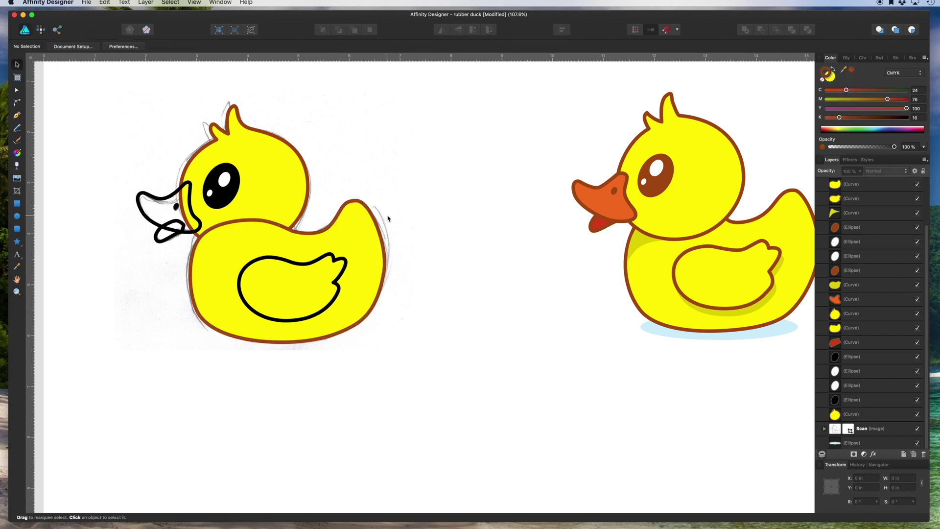
# Step: Send the body to the back, and raise it to just above the Scan image, behind the head
pyautogui.click(322, 29)
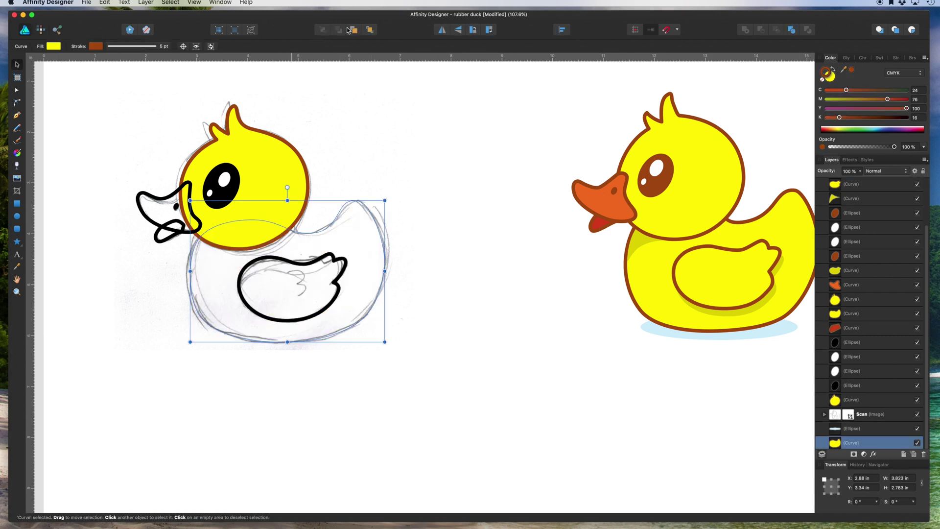
pyautogui.click(354, 29)
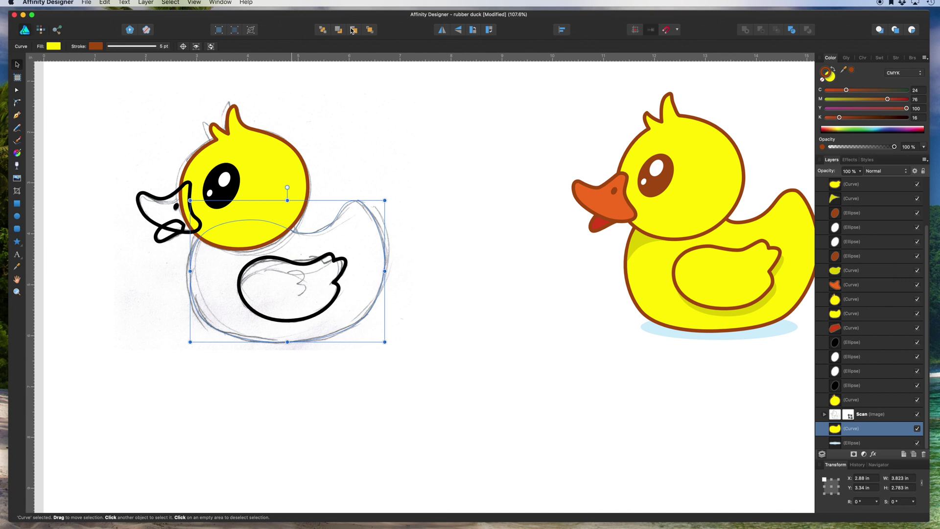
pyautogui.click(380, 202)
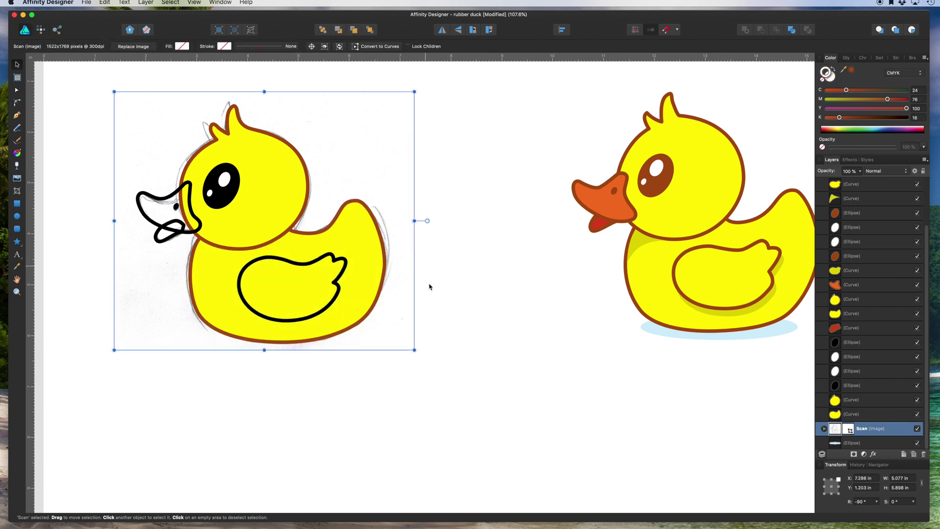
# Step: Give the traced wing a fill in the finished duck's sampled yellow (CMYK 4, 0, 95, 0), leaving it without stroke
pyautogui.click(300, 265)
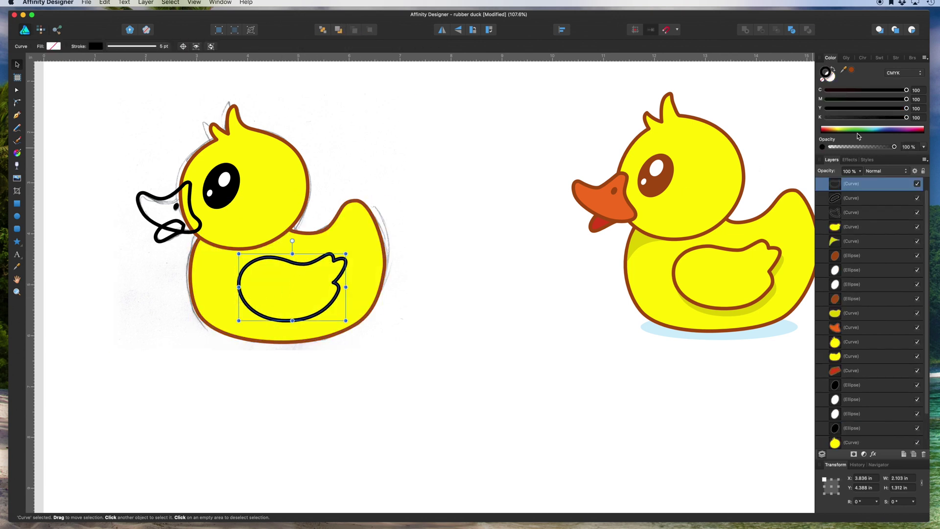
pyautogui.moveTo(843, 69); pyautogui.dragTo(716, 160)
pyautogui.click(851, 70)
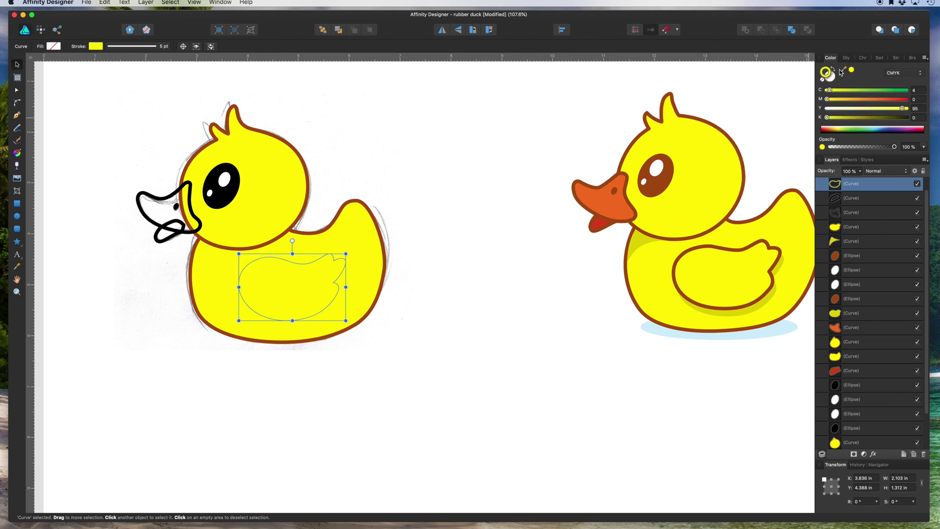
pyautogui.click(833, 71)
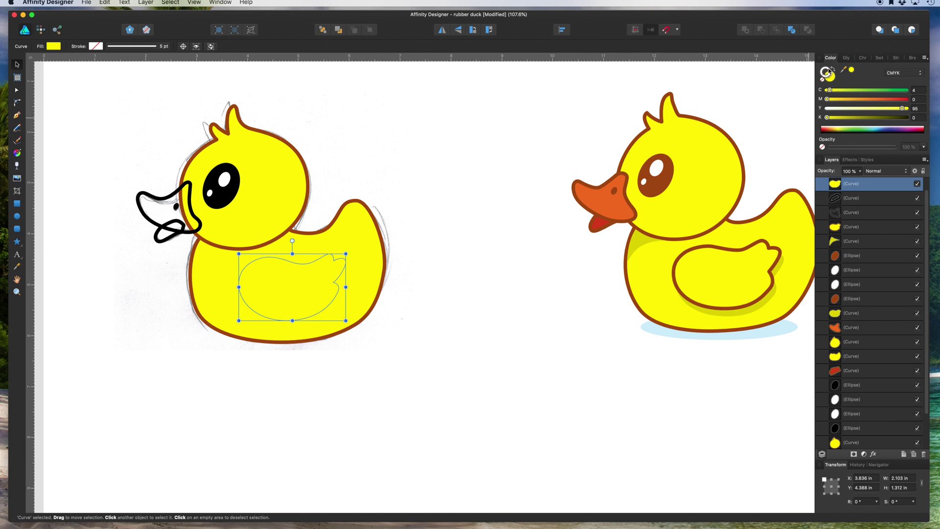
# Step: Colour the traced wing's stroke with the brown sampled from the finished duck's outline (CMYK 24, 76, 100, 16)
pyautogui.moveTo(843, 70); pyautogui.dragTo(715, 132)
pyautogui.click(852, 70)
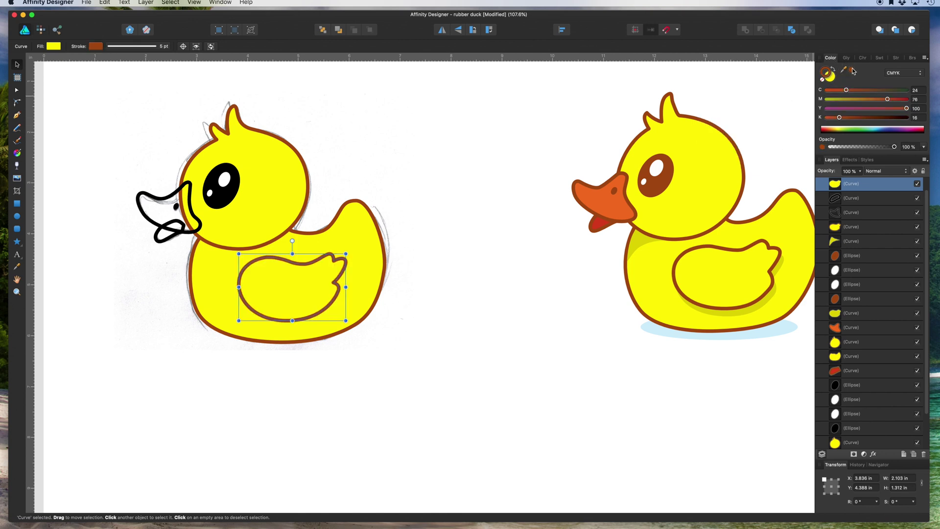
pyautogui.click(454, 196)
pyautogui.hscroll(-5, 435, 293)
pyautogui.hscroll(3, 439, 251)
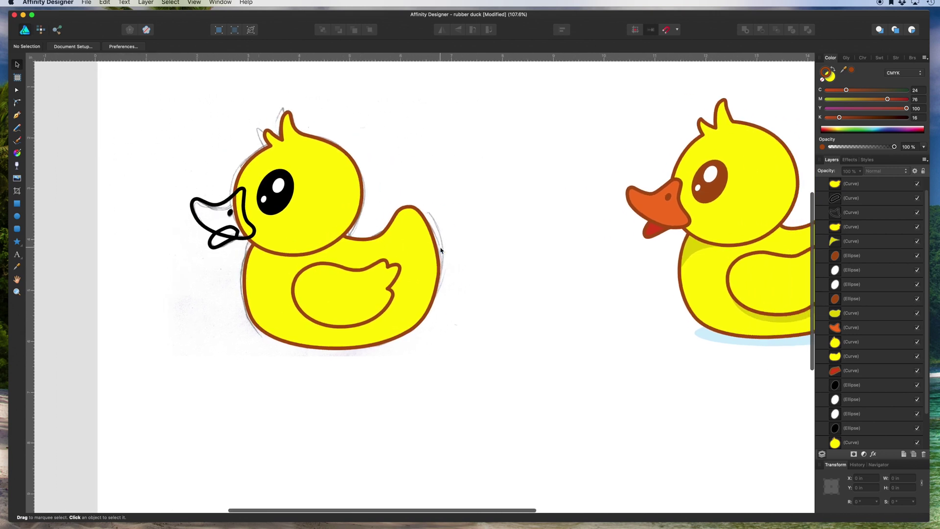
# Step: Apply the same sampled brown to the strokes of the traced beak and tongue
pyautogui.click(250, 220)
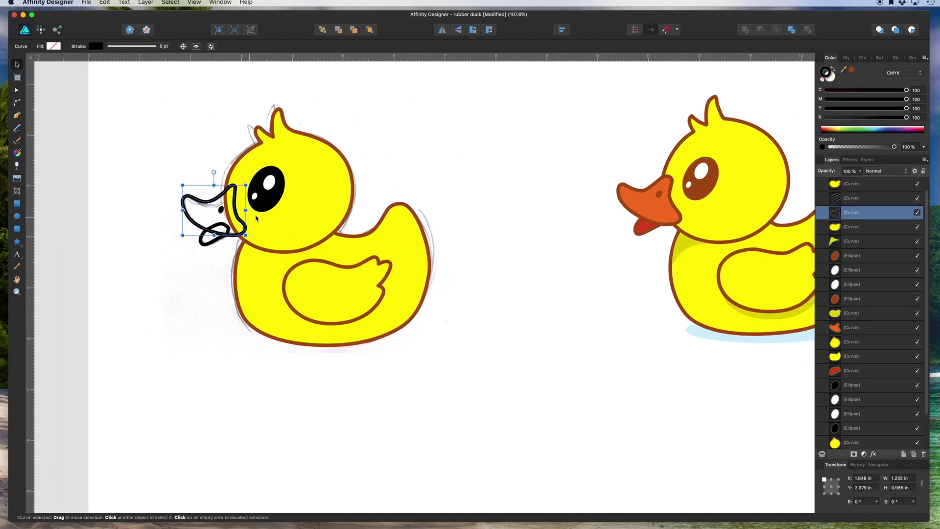
pyautogui.click(853, 73)
pyautogui.keyDown('shift'); pyautogui.click(213, 245); pyautogui.keyUp('shift')
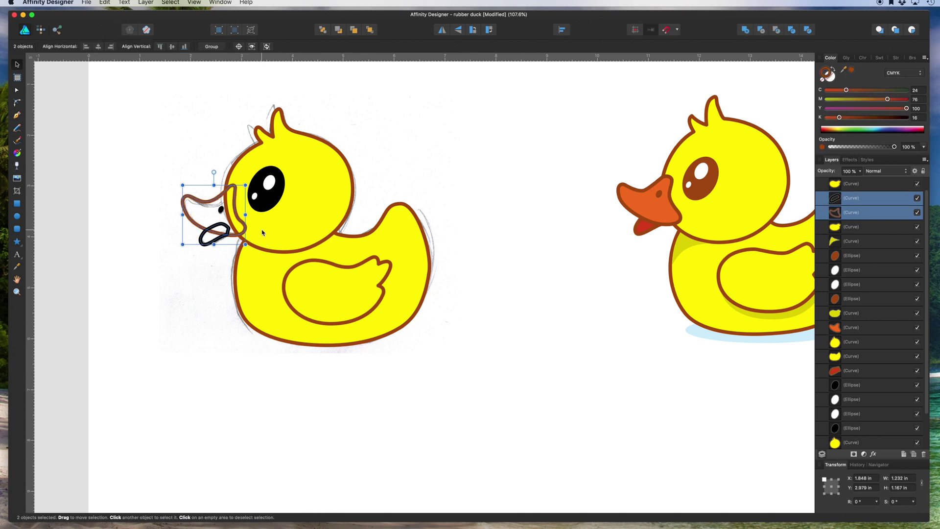
pyautogui.click(853, 73)
pyautogui.click(420, 121)
# Step: Fill the traced beak with the orange sampled from the finished duck's beak (CMYK 0, 67, 100, 0)
pyautogui.click(240, 223)
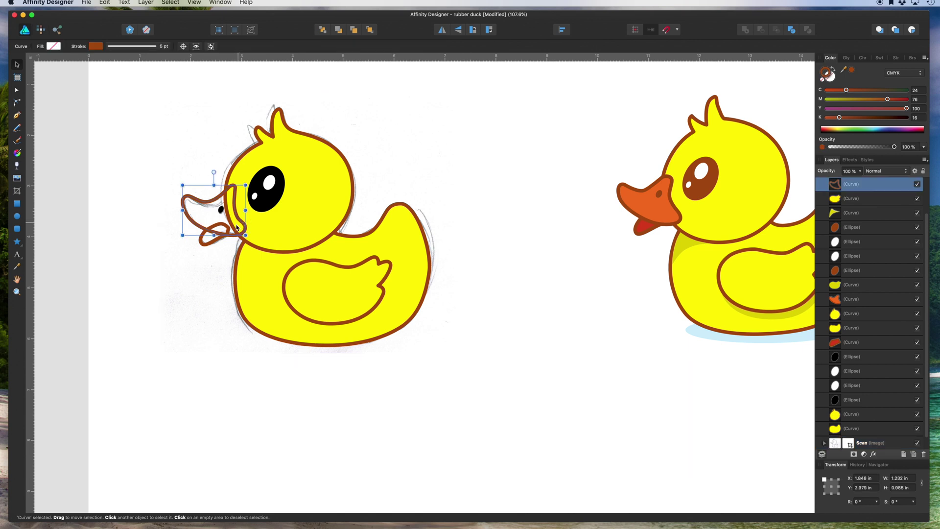
pyautogui.moveTo(842, 72); pyautogui.dragTo(650, 200)
pyautogui.click(851, 69)
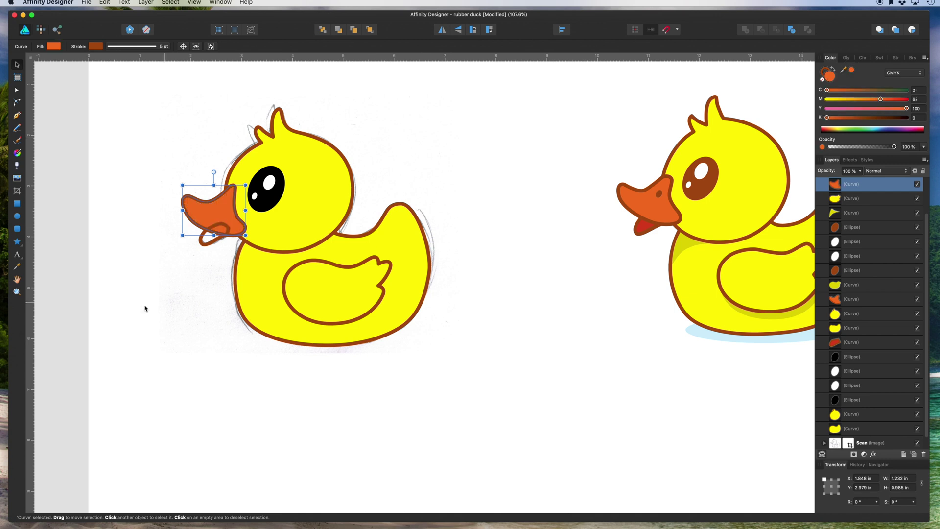
# Step: Fill the traced tongue with the red sampled from the finished duck's tongue
pyautogui.click(211, 245)
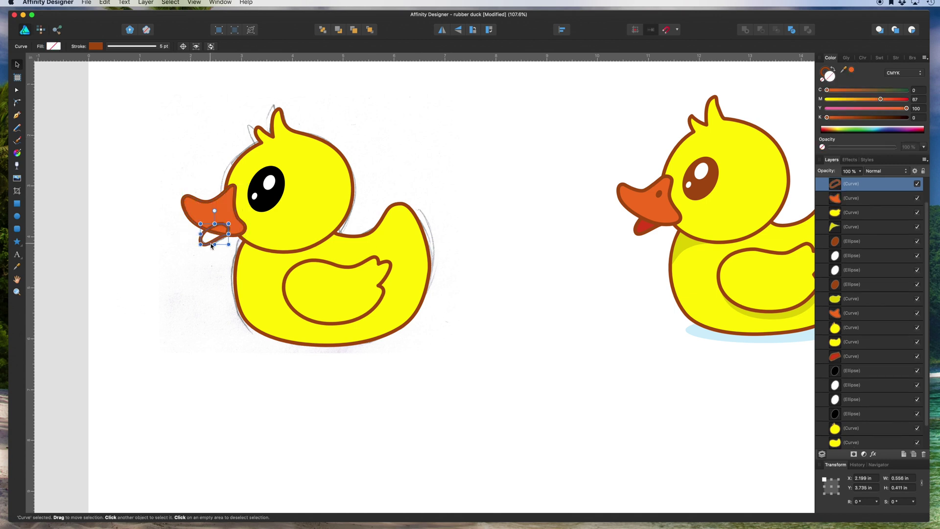
pyautogui.moveTo(852, 70); pyautogui.dragTo(643, 226)
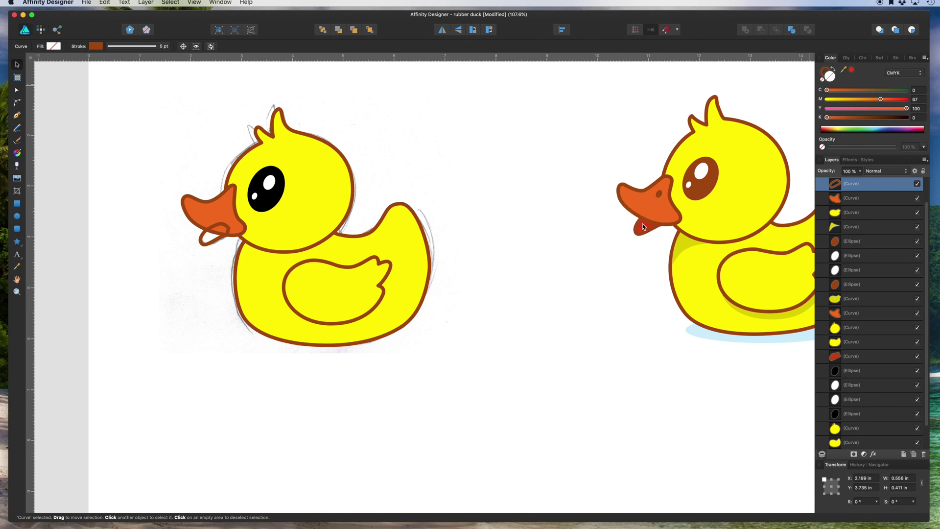
pyautogui.click(852, 71)
pyautogui.click(185, 182)
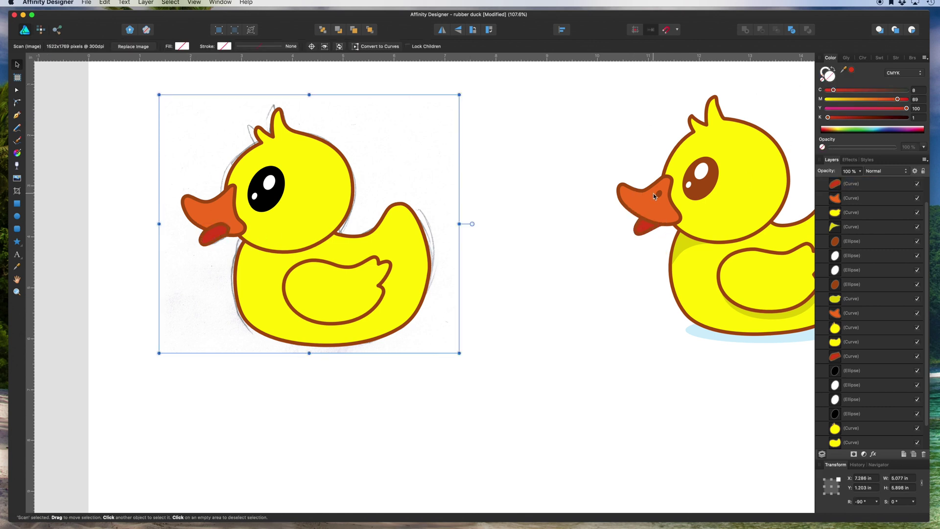
# Step: Bring the orange beak to the front so that it overlaps the upper part of the tongue
pyautogui.click(214, 234)
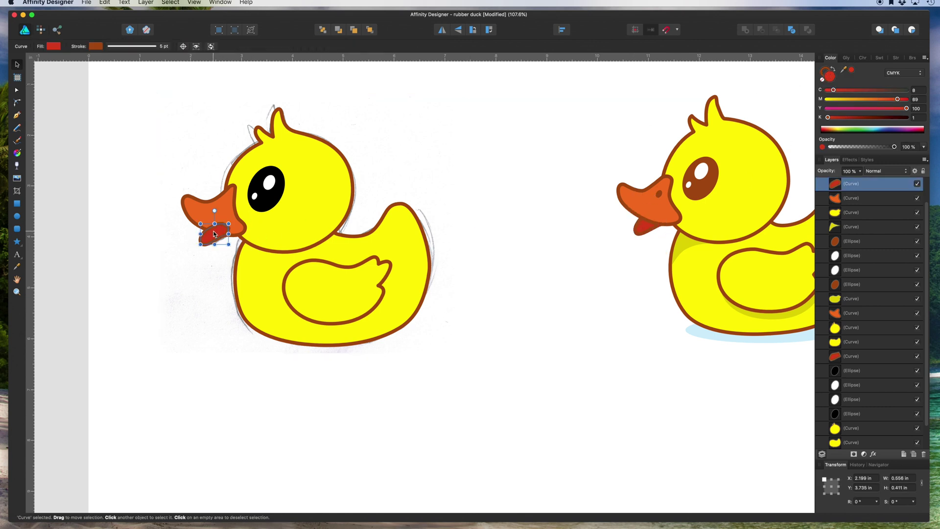
pyautogui.keyDown('shift'); pyautogui.click(198, 209); pyautogui.keyUp('shift')
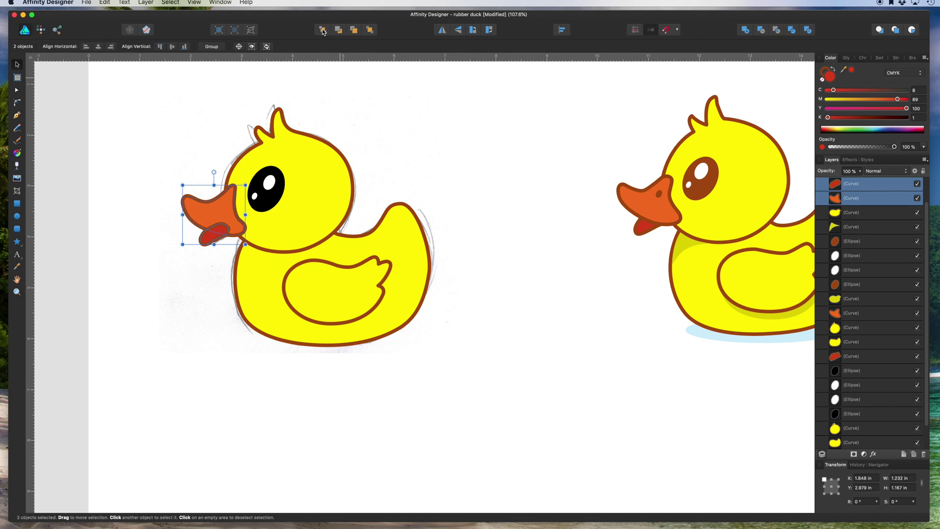
pyautogui.click(186, 157)
pyautogui.click(194, 197)
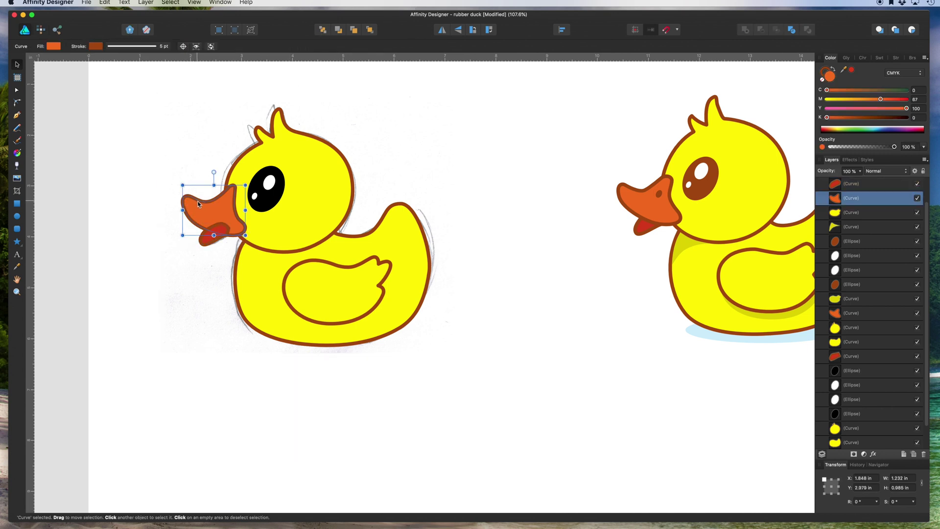
pyautogui.click(369, 31)
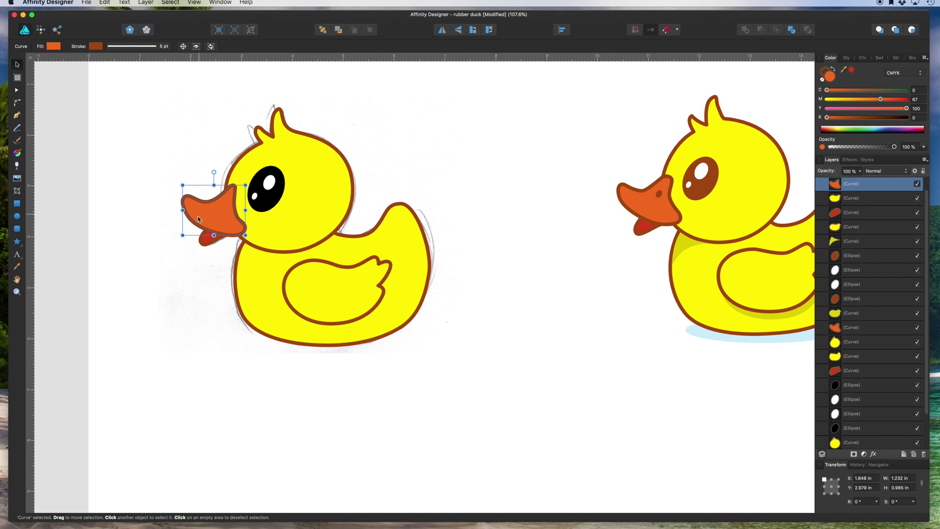
# Step: Send the beak and tongue together to the back, and raise them to just above the yellow head, below the nostril
pyautogui.keyDown('shift'); pyautogui.click(205, 239); pyautogui.keyUp('shift')
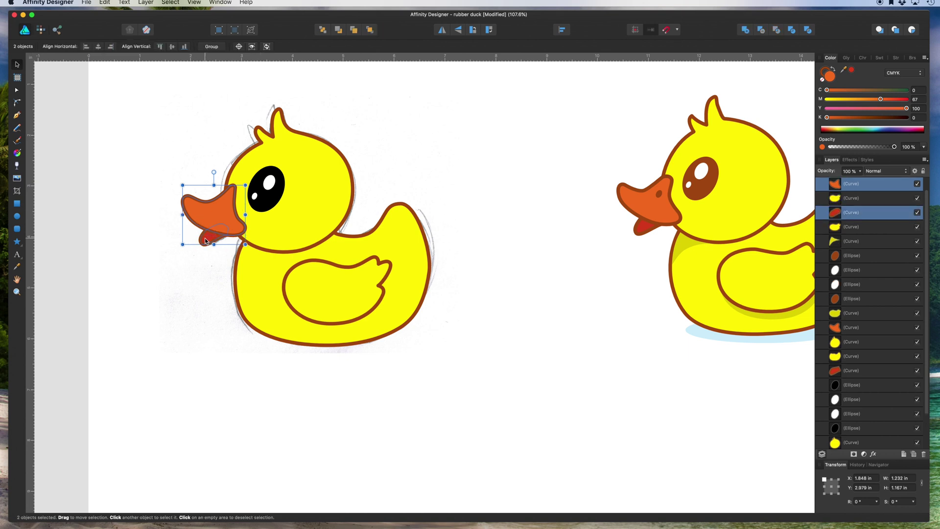
pyautogui.click(321, 31)
pyautogui.click(354, 31)
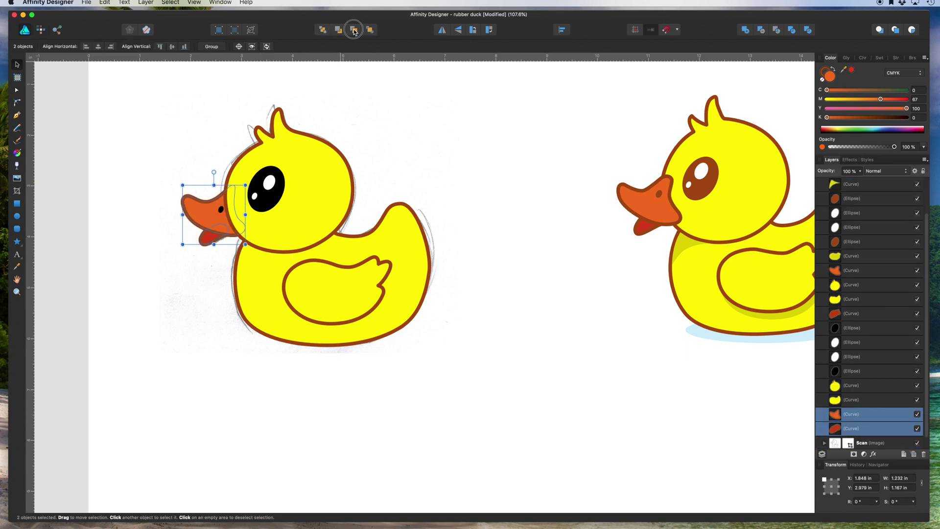
pyautogui.click(355, 31)
pyautogui.click(354, 31)
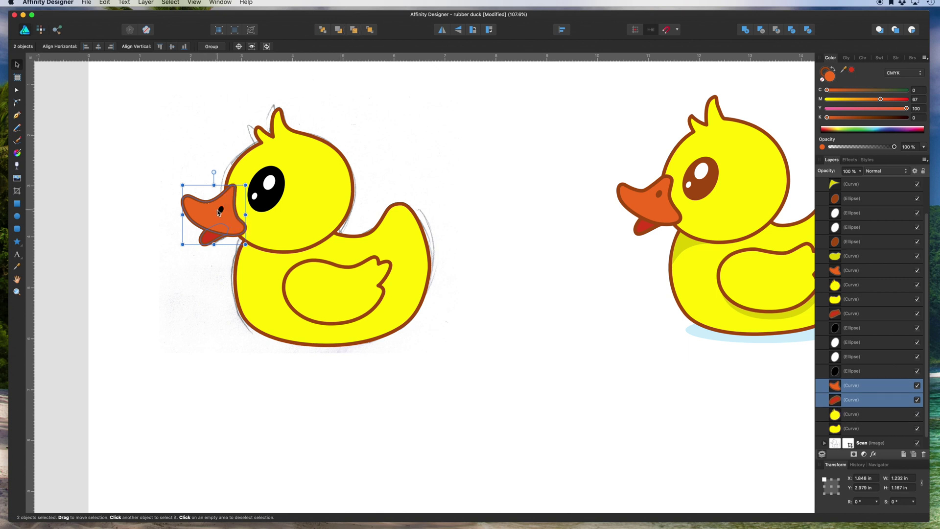
# Step: Fill the nostril ellipse on the traced beak with the brown sampled from the finished duck's nostril
pyautogui.click(220, 211)
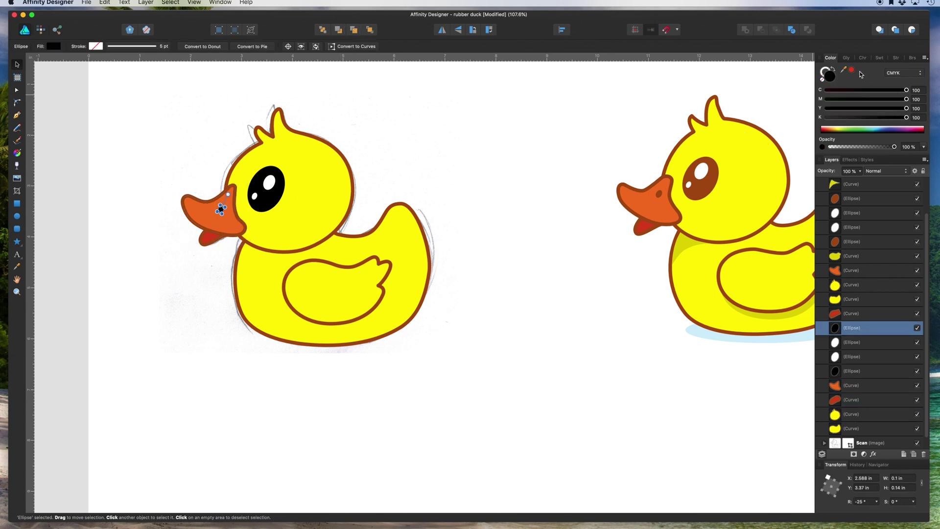
pyautogui.moveTo(843, 70); pyautogui.dragTo(659, 197)
pyautogui.click(851, 70)
# Step: Fill the traced duck's large black eye ellipse with the brown of the finished duck's eye (CMYK 24, 76, 100, 16)
pyautogui.click(268, 195)
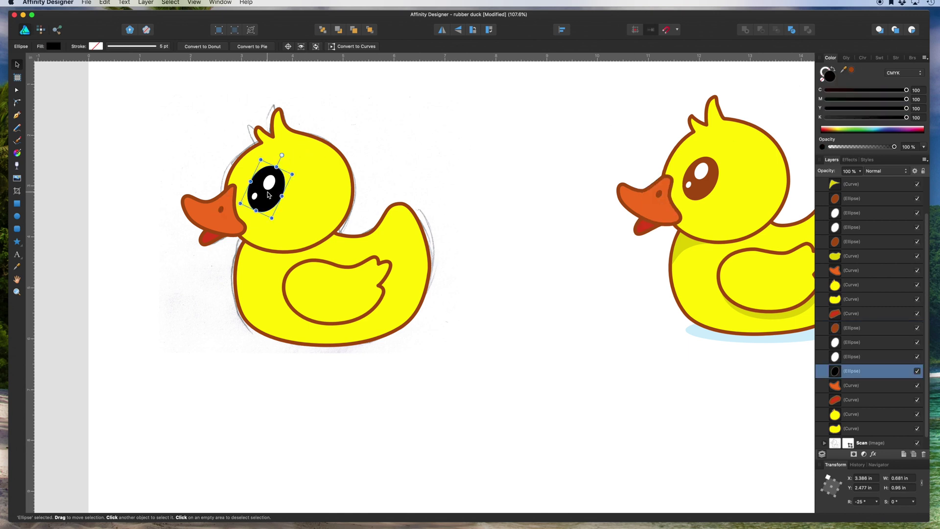
pyautogui.moveTo(843, 70); pyautogui.dragTo(704, 189)
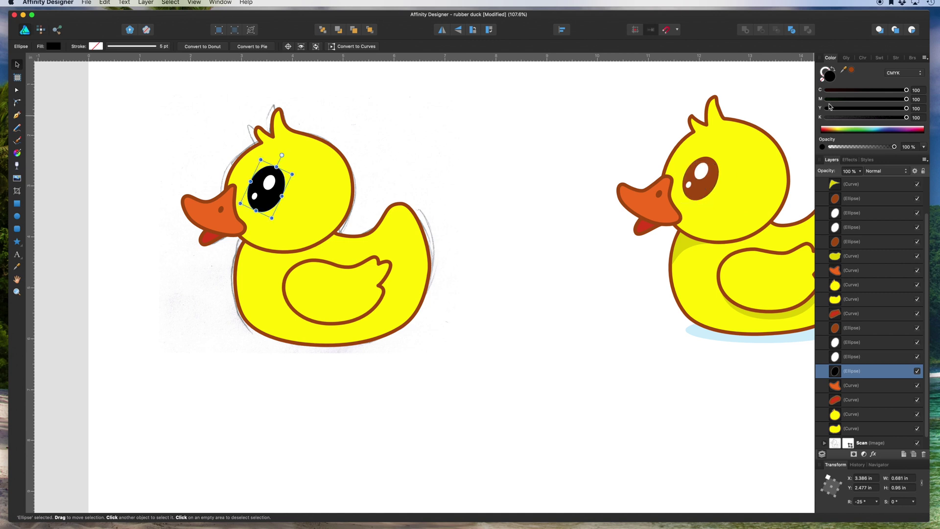
pyautogui.click(854, 72)
pyautogui.click(471, 149)
# Step: Duplicate the traced wing, offsetting the copy about 0.18 in to the right and 0.18 in down
pyautogui.hscroll(3, 471, 149)
pyautogui.hscroll(-5, 471, 150)
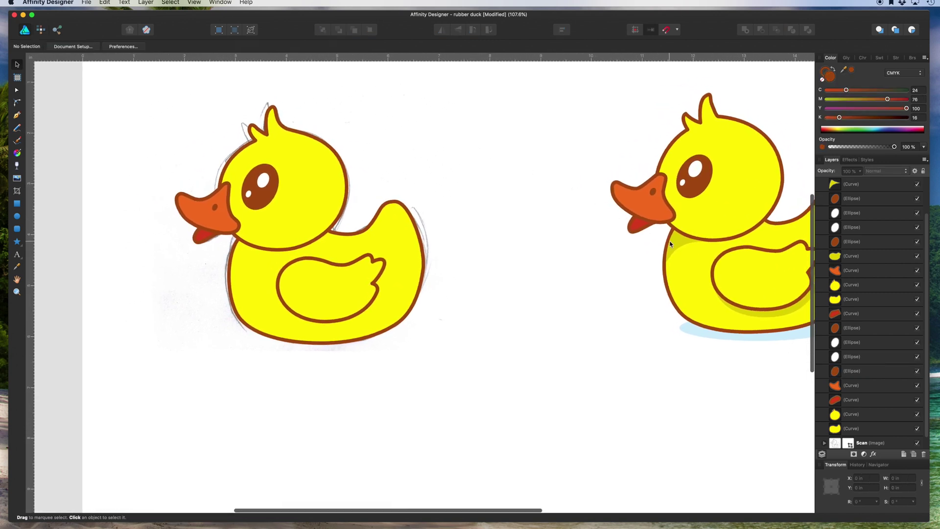
pyautogui.hscroll(4, 687, 246)
pyautogui.scroll(-1, 687, 245)
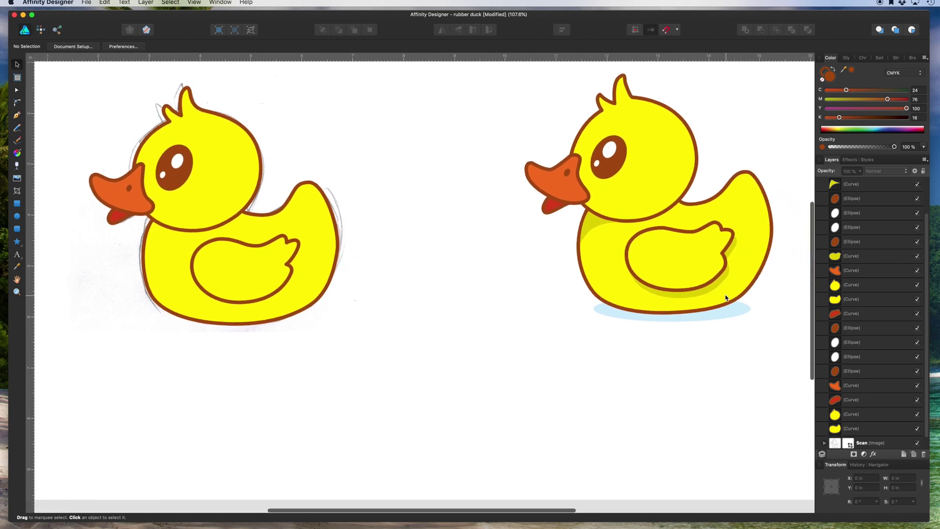
pyautogui.click(287, 267)
pyautogui.moveTo(288, 268); pyautogui.dragTo(296, 273)
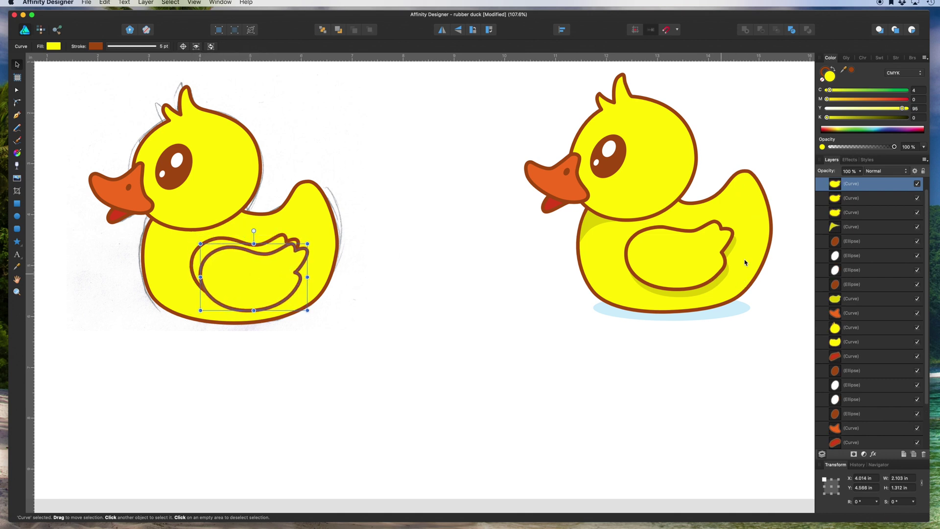
# Step: Remove the wing copy's stroke and fill it with the darker yellow sampled from the finished duck's wing shadow
pyautogui.click(825, 74)
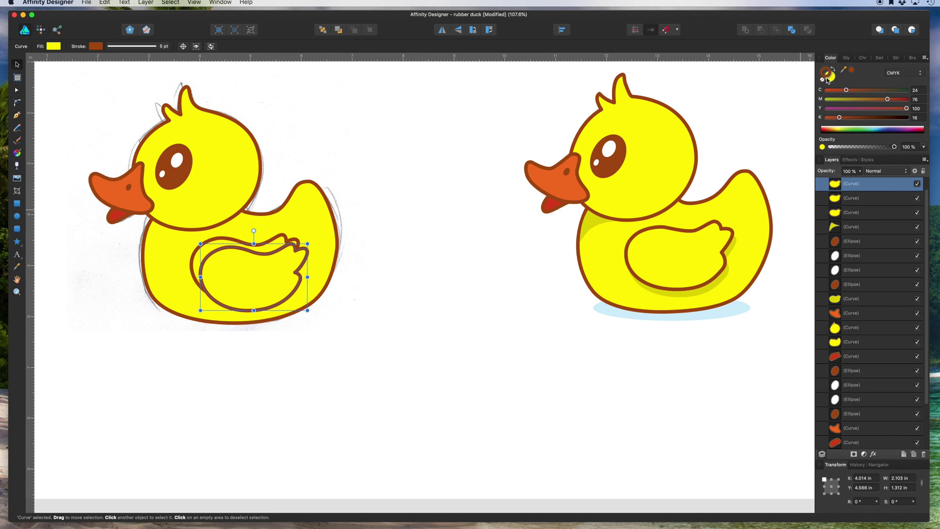
pyautogui.click(822, 80)
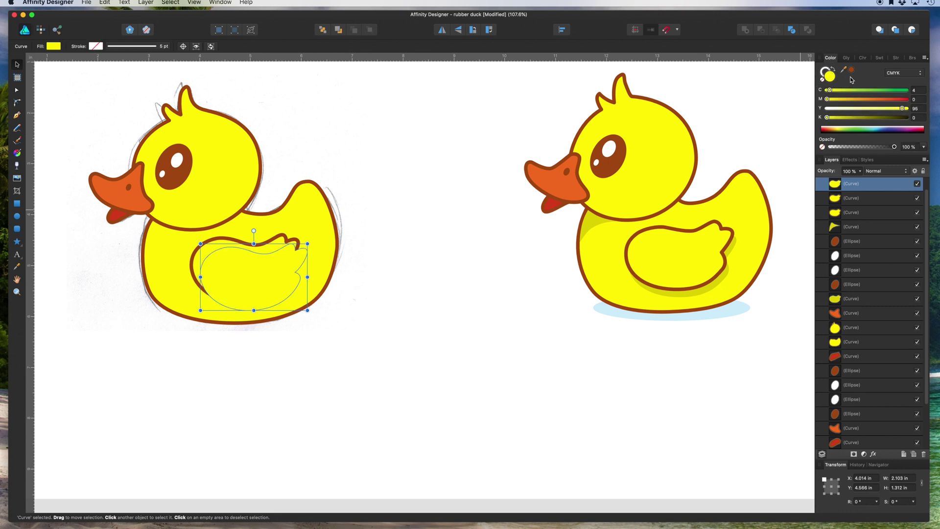
pyautogui.moveTo(852, 72); pyautogui.dragTo(731, 245)
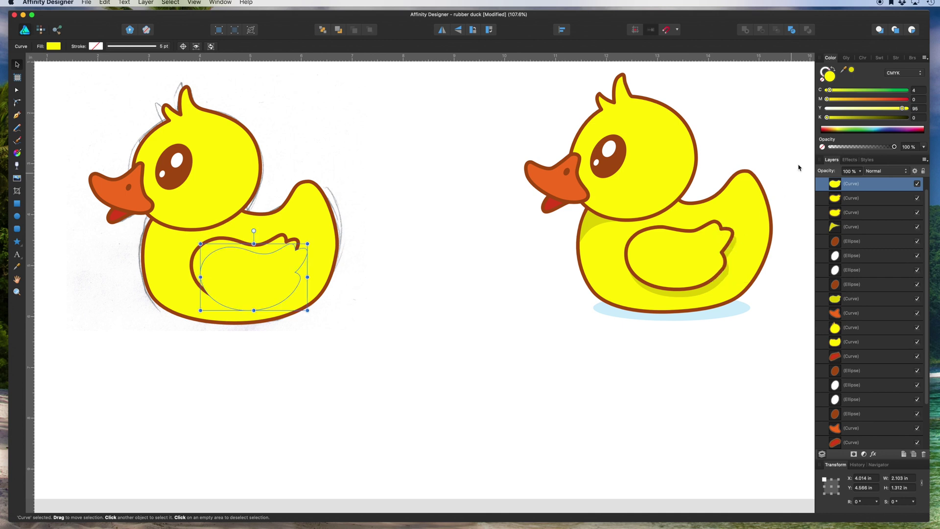
pyautogui.click(852, 73)
# Step: Stack the dark yellow wing shadow directly above the body, beneath the wing, and nudge it slightly left and up
pyautogui.moveTo(256, 260); pyautogui.dragTo(253, 261)
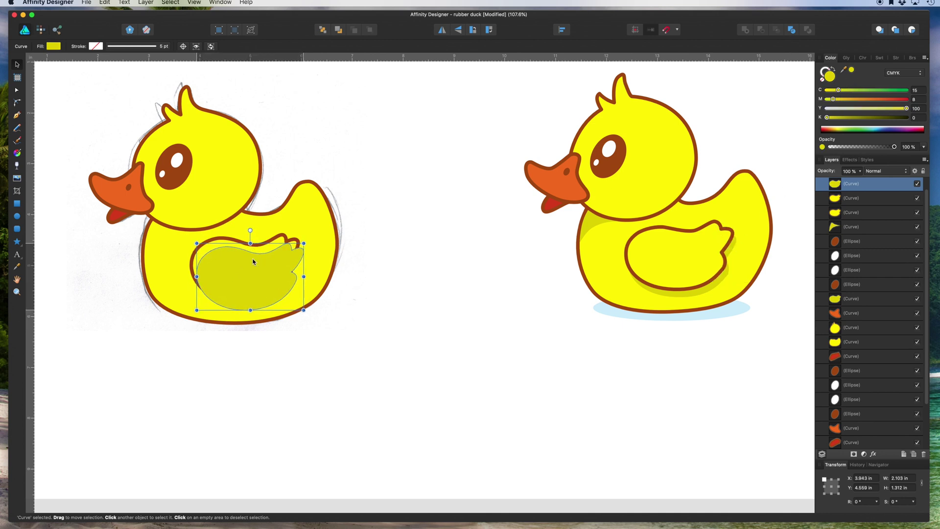
pyautogui.click(324, 32)
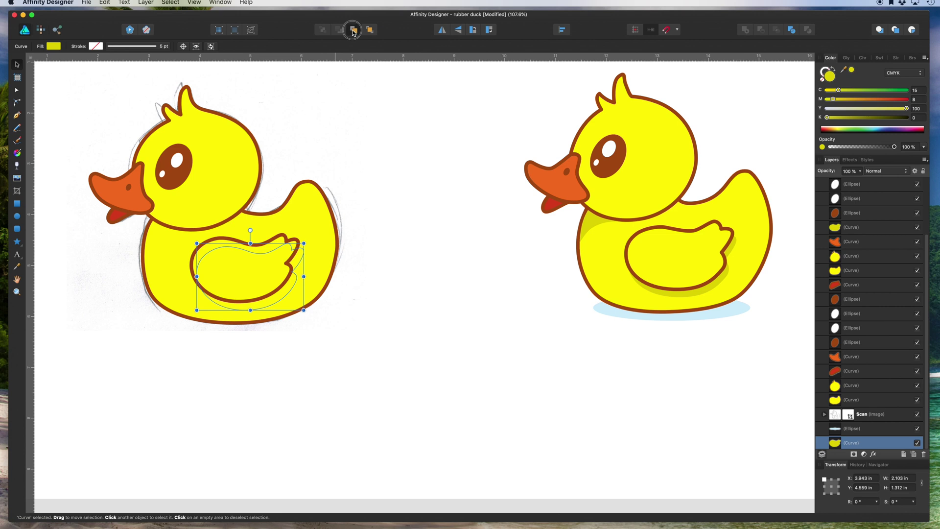
pyautogui.click(354, 31)
pyautogui.click(354, 31)
pyautogui.click(353, 31)
pyautogui.moveTo(262, 302); pyautogui.dragTo(263, 296)
pyautogui.click(418, 267)
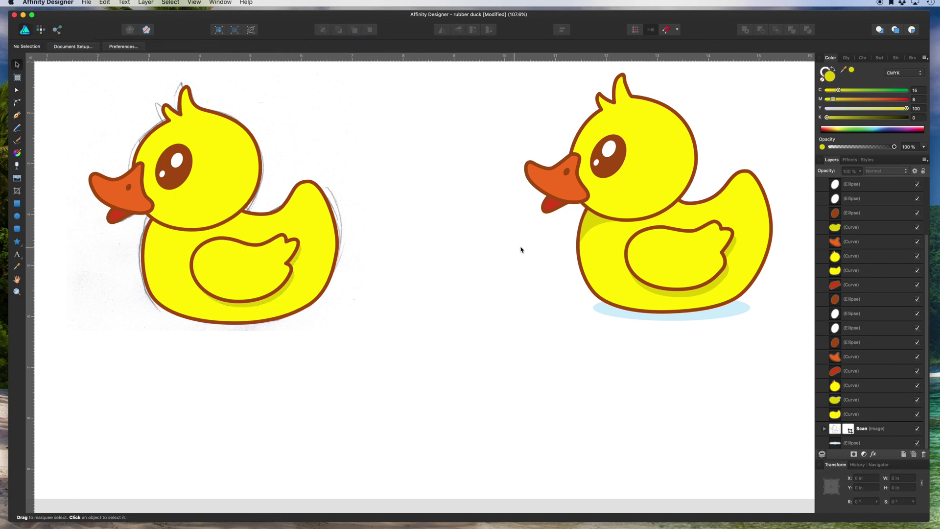
# Step: Move the finished duck's neck shadow out beside the body to expose its shape, and undo the move
pyautogui.moveTo(592, 223); pyautogui.dragTo(496, 274)
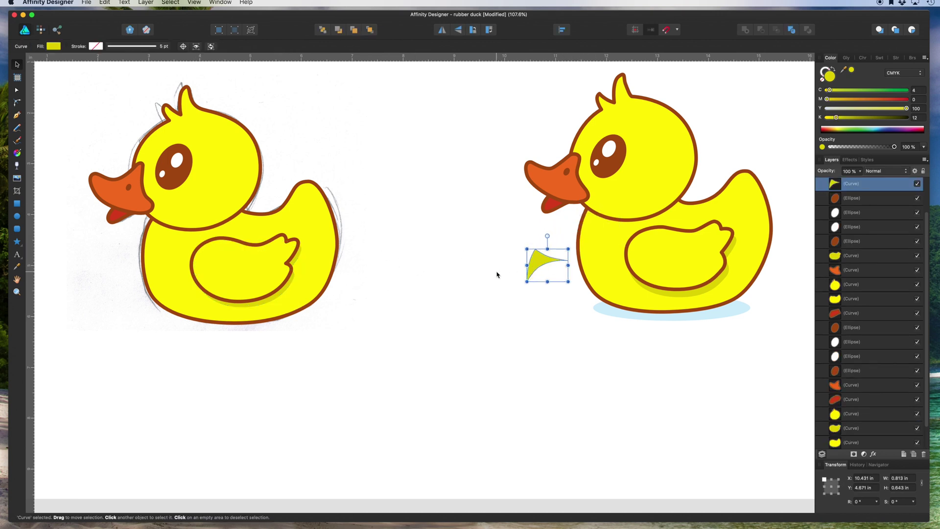
pyautogui.press('super+z')
pyautogui.click(495, 256)
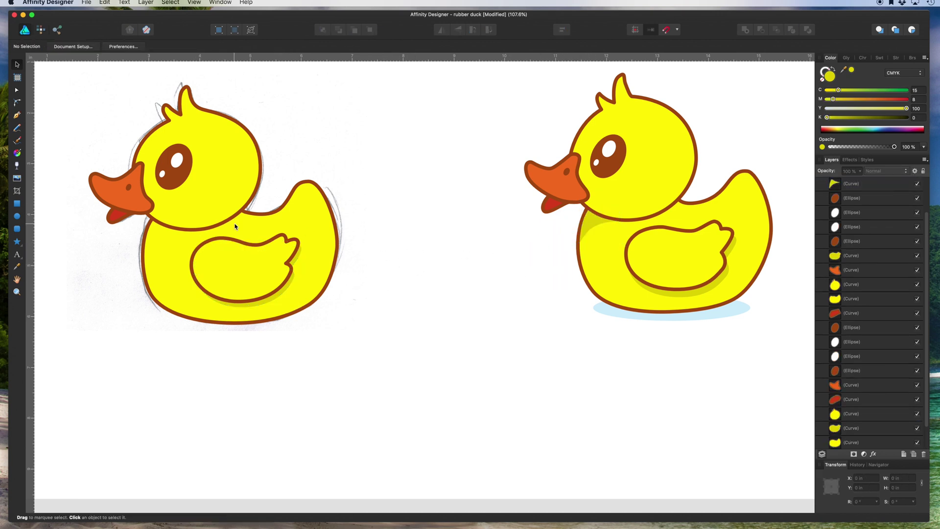
# Step: Draw a closed neck shadow about 0.77 in wide and tall with the Pen tool, following the head's underside and the body's front edge
pyautogui.hscroll(-2, 161, 245)
pyautogui.scroll(5, 144, 242)
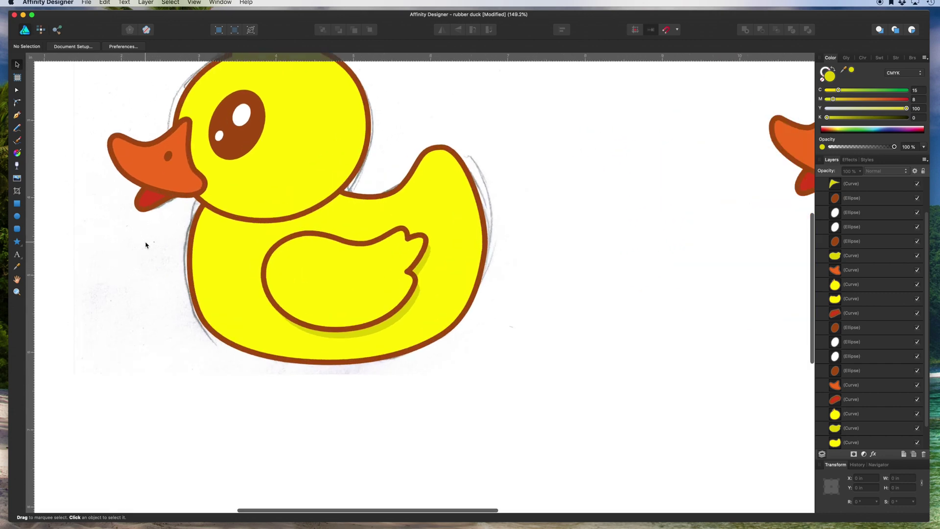
pyautogui.scroll(2, 147, 243)
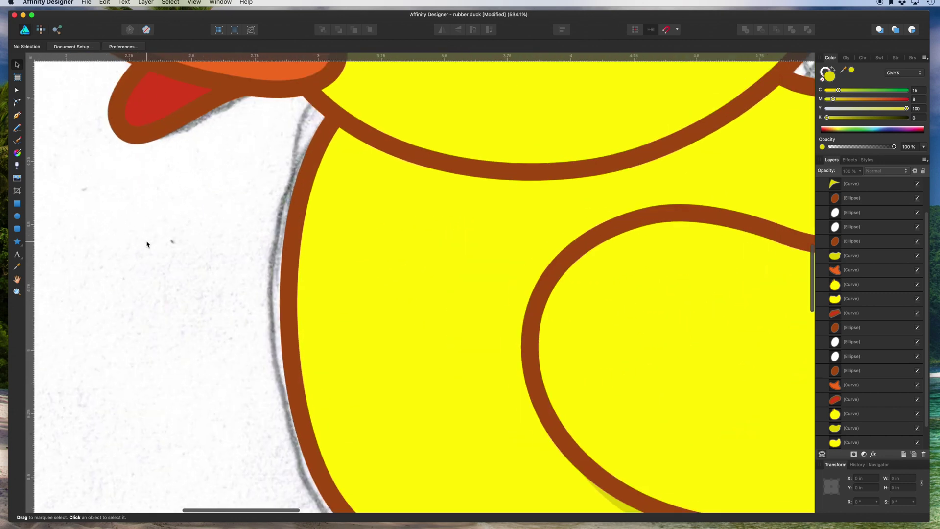
pyautogui.click(22, 117)
pyautogui.click(340, 128)
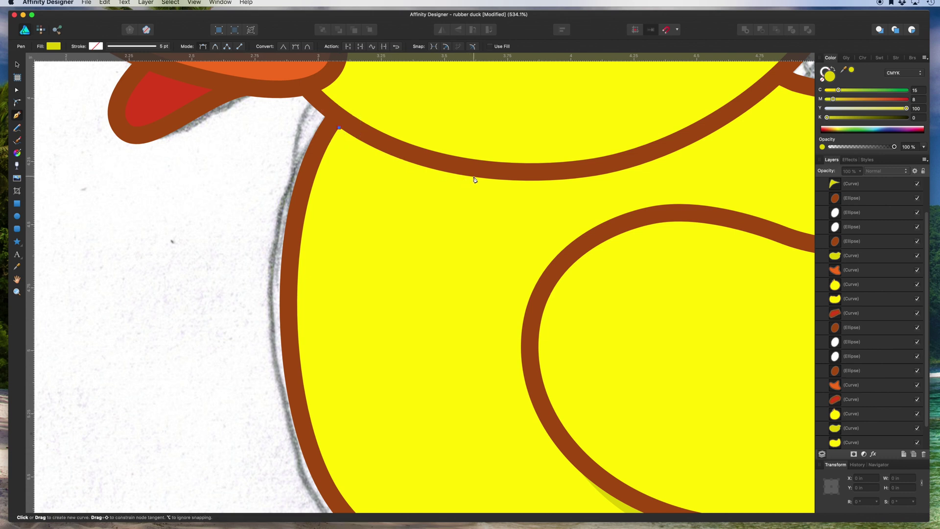
pyautogui.moveTo(491, 179); pyautogui.dragTo(588, 186)
pyautogui.click(492, 180)
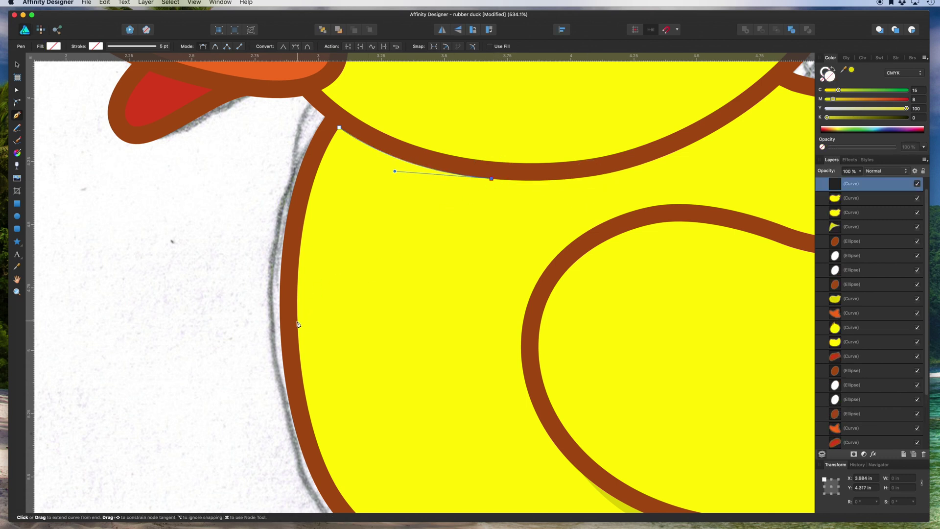
pyautogui.moveTo(298, 322); pyautogui.dragTo(271, 419)
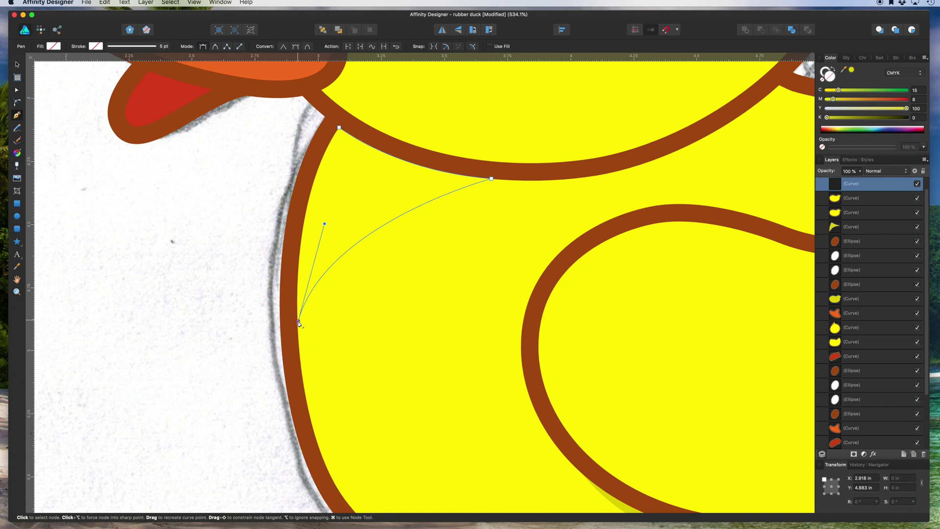
pyautogui.moveTo(340, 127); pyautogui.dragTo(389, 55)
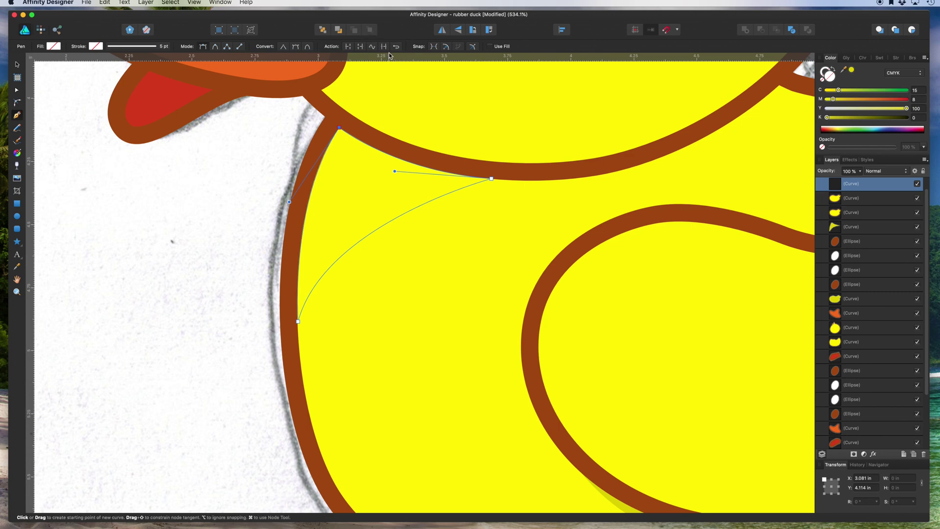
# Step: Fill the neck shadow with the darker yellow sampled from the wing shadow
pyautogui.scroll(-5, 762, 127)
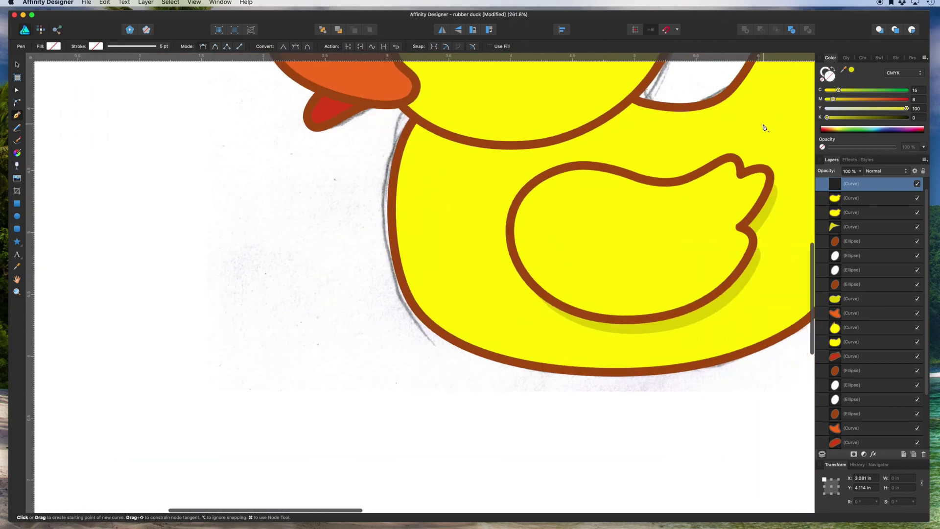
pyautogui.hscroll(4, 762, 125)
pyautogui.moveTo(843, 69); pyautogui.dragTo(556, 215)
pyautogui.click(852, 70)
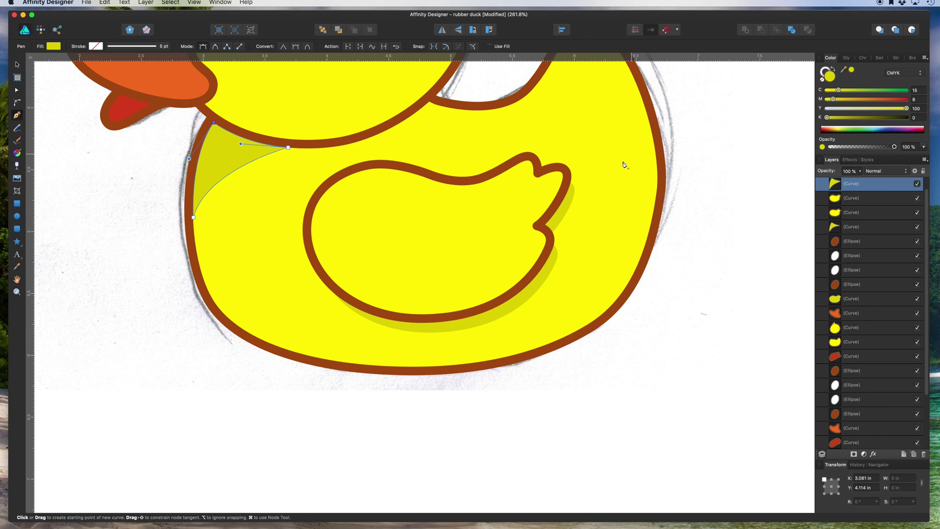
# Step: Draw a flat ellipse about 3.32 in wide and 0.61 in high across the base of the traced duck
pyautogui.scroll(-5, 604, 192)
pyautogui.hscroll(5, 605, 194)
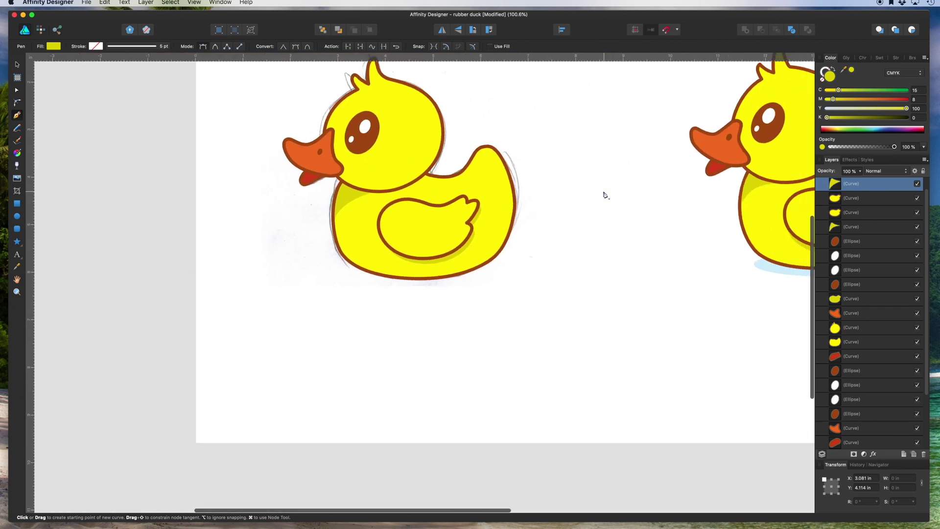
pyautogui.click(16, 64)
pyautogui.hscroll(3, 448, 235)
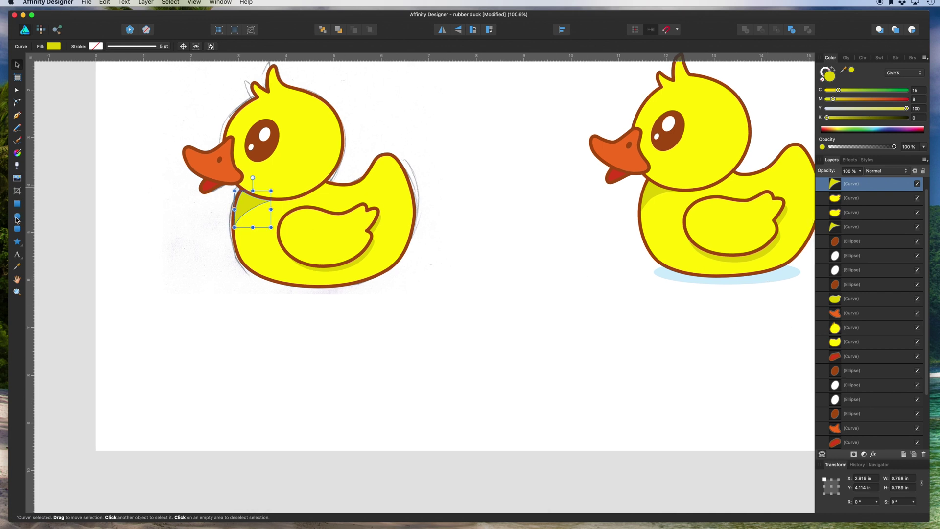
pyautogui.click(16, 216)
pyautogui.moveTo(233, 271); pyautogui.dragTo(397, 299)
pyautogui.click(17, 64)
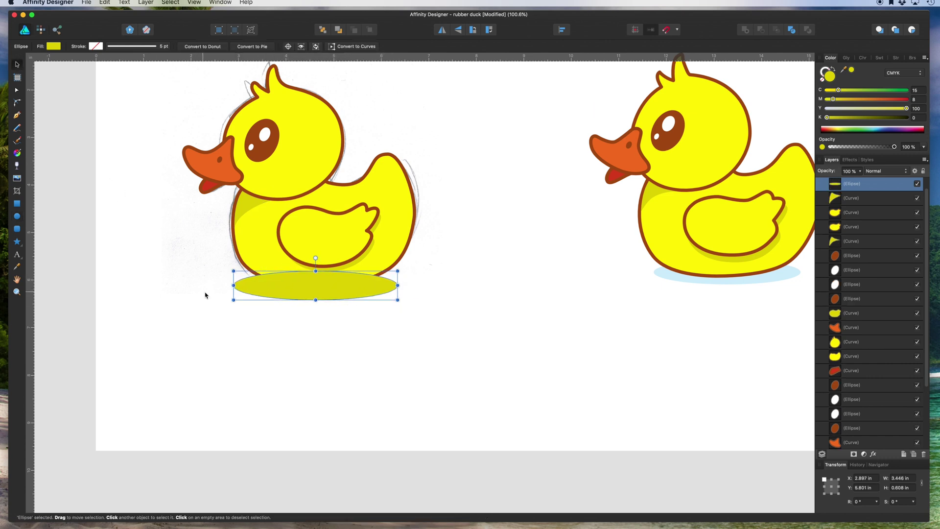
pyautogui.moveTo(233, 285); pyautogui.dragTo(239, 285)
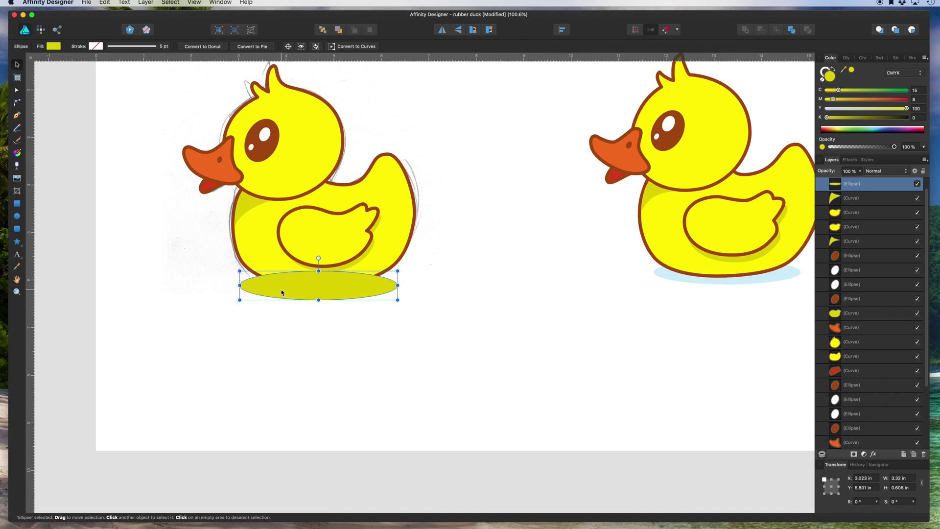
# Step: Fill the ellipse with the light blue sampled from the finished duck's ground shadow and shift it slightly right
pyautogui.moveTo(843, 70); pyautogui.dragTo(782, 269)
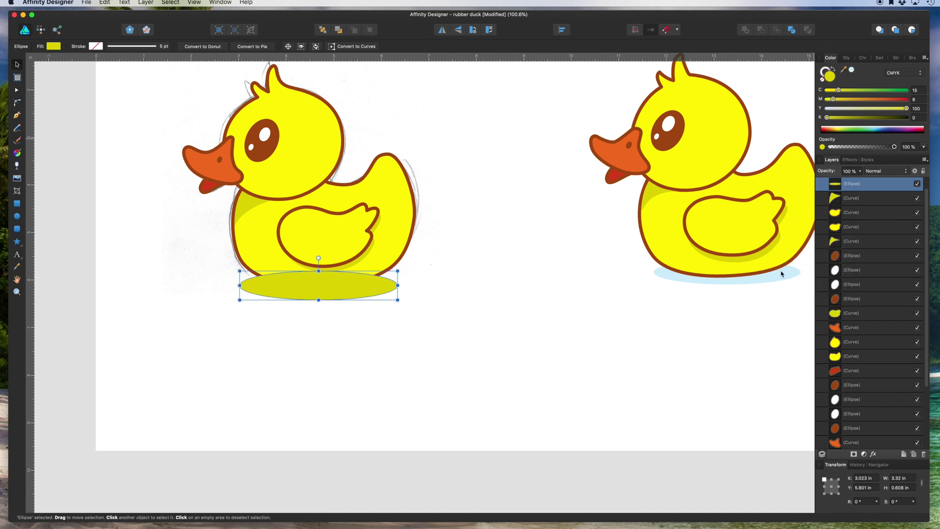
pyautogui.click(852, 71)
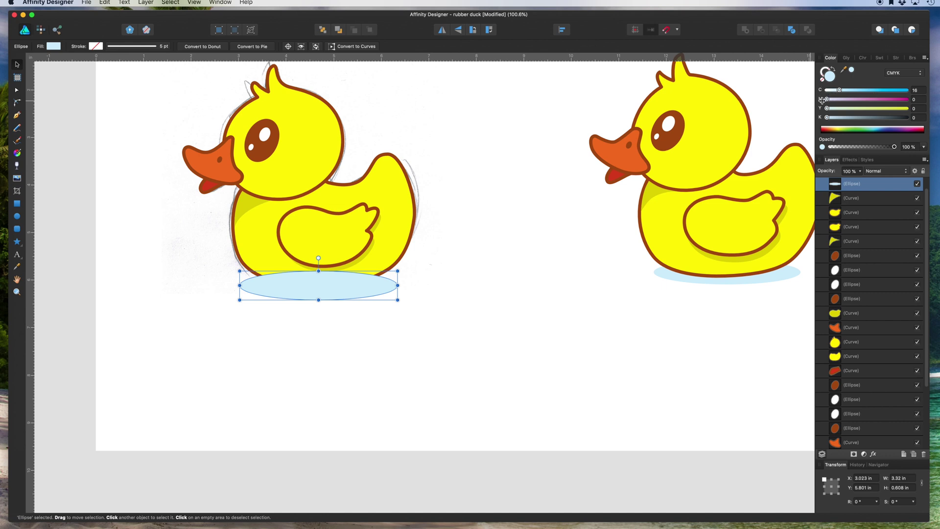
pyautogui.moveTo(337, 295); pyautogui.dragTo(340, 295)
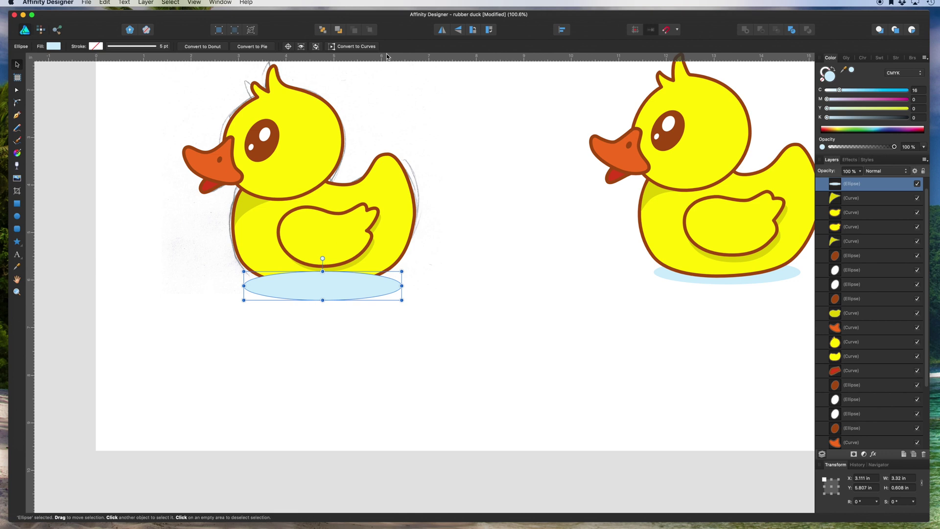
# Step: Stack the light blue ellipse behind the duck's body, directly above the scanned sketch
pyautogui.click(322, 31)
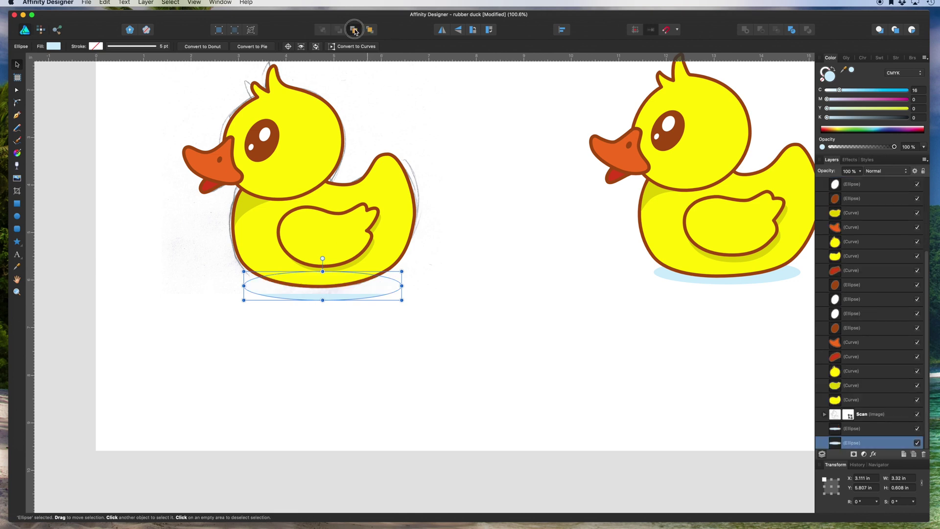
pyautogui.click(354, 31)
pyautogui.click(355, 31)
pyautogui.click(454, 228)
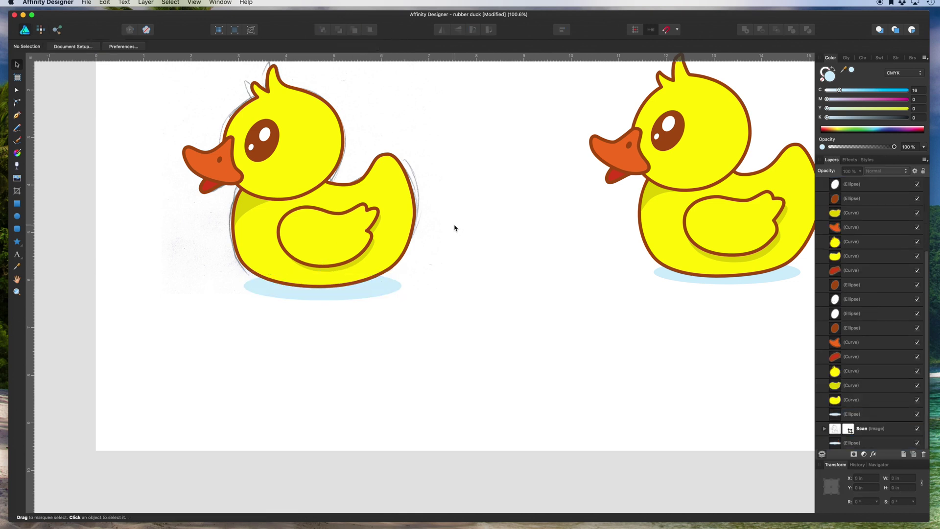
# Step: Move the scanned sketch off the artboard, placing it beside the artboard's left edge
pyautogui.press('super+0')
pyautogui.click(411, 204)
pyautogui.moveTo(411, 204); pyautogui.dragTo(453, 197)
pyautogui.moveTo(530, 225); pyautogui.dragTo(183, 203)
pyautogui.hscroll(-3, 182, 203)
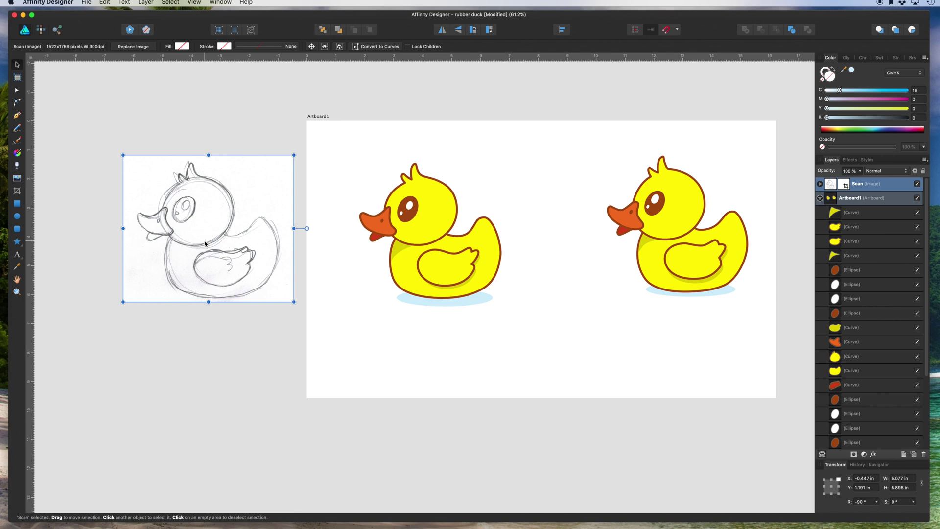
pyautogui.hscroll(2, 513, 204)
pyautogui.scroll(1, 513, 204)
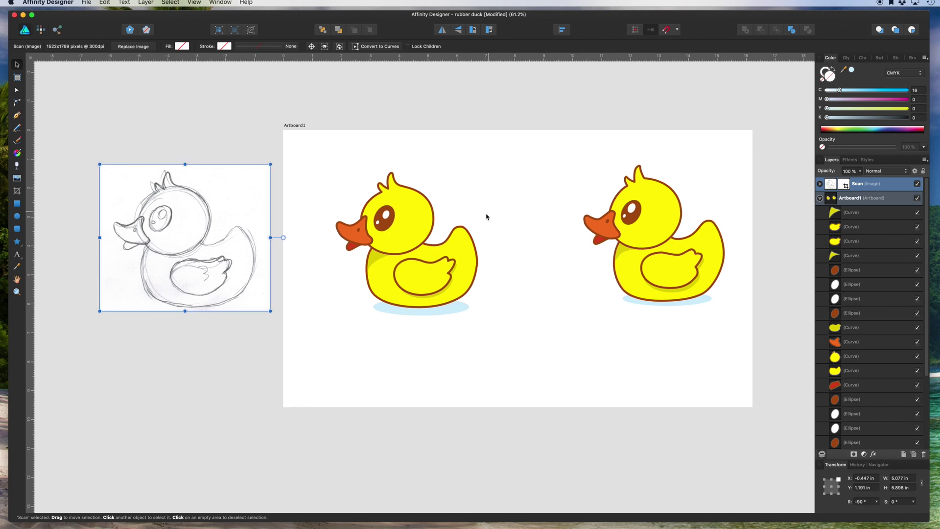
# Step: Select all shapes of the traced duck and rescale them proportionally to about 4.85 in wide
pyautogui.scroll(5, 487, 213)
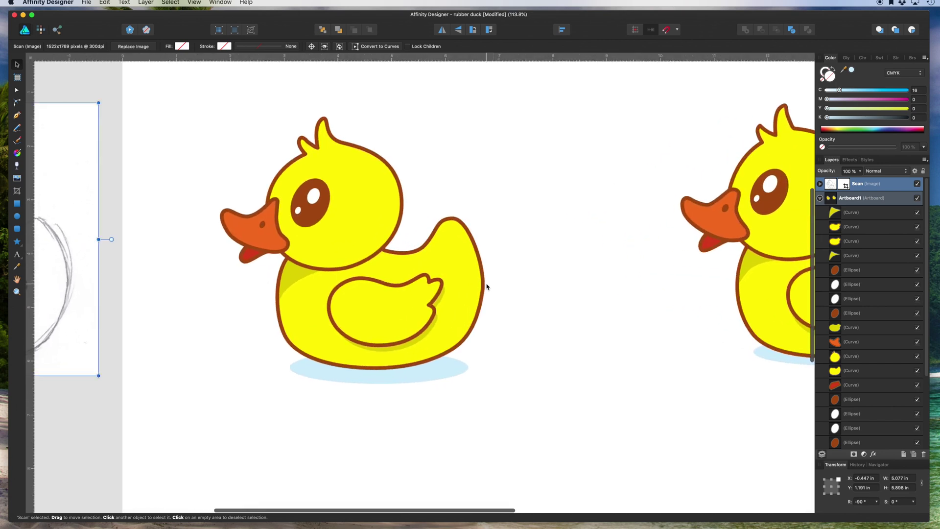
pyautogui.scroll(-3, 487, 283)
pyautogui.moveTo(283, 155); pyautogui.dragTo(548, 398)
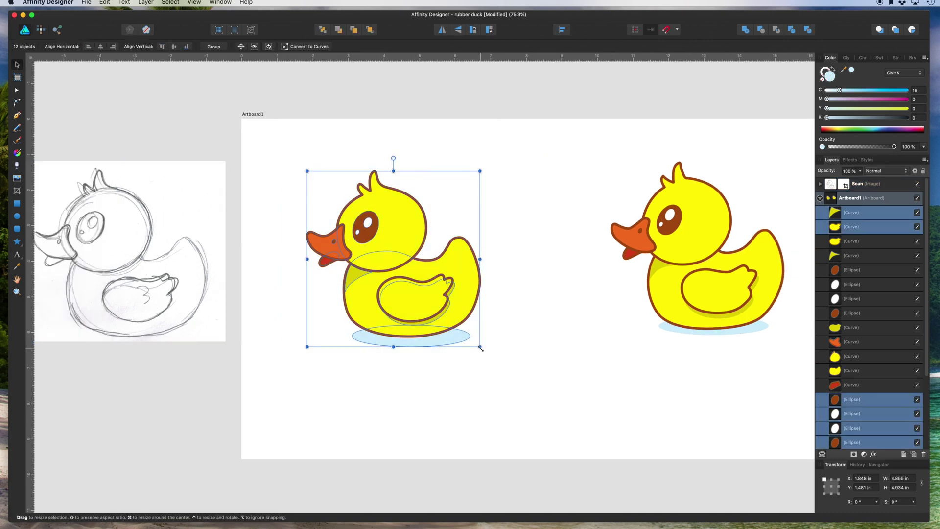
pyautogui.moveTo(481, 347)
pyautogui.mouseDown()
pyautogui.moveTo(593, 427)
pyautogui.moveTo(496, 352)
pyautogui.moveTo(559, 403)
pyautogui.moveTo(474, 321)
pyautogui.moveTo(492, 336)
pyautogui.mouseUp()
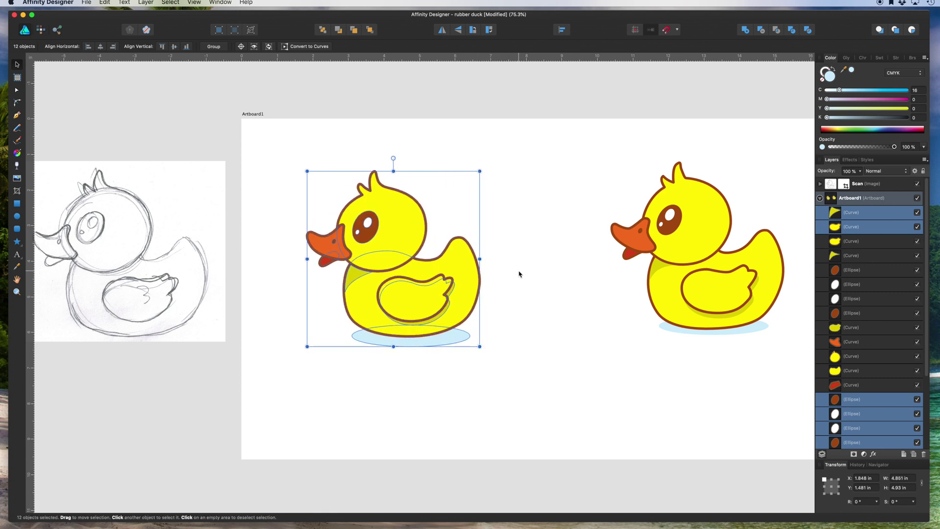
pyautogui.scroll(3, 519, 274)
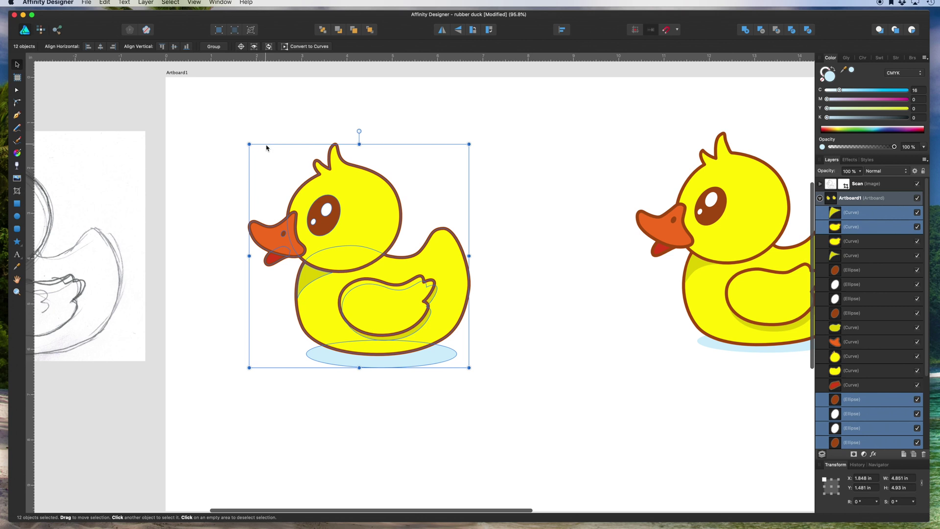
pyautogui.click(405, 157)
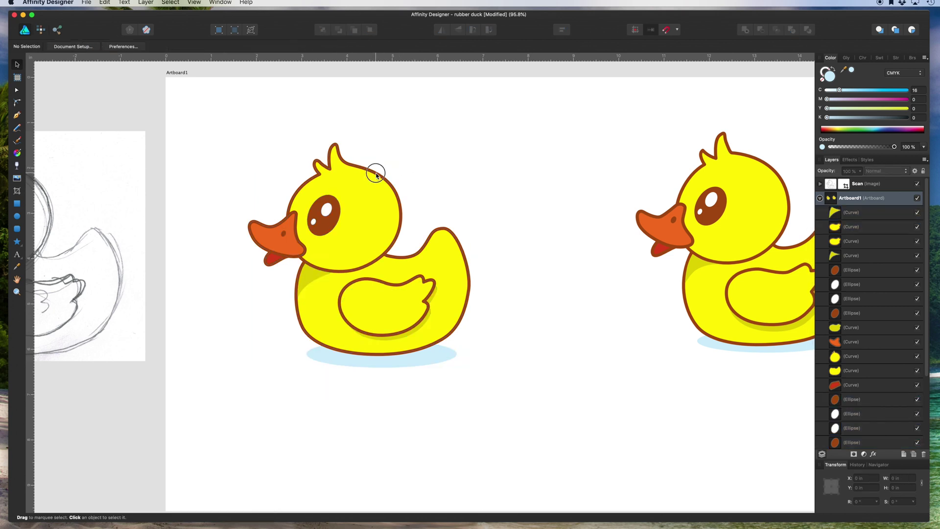
pyautogui.click(375, 174)
pyautogui.click(145, 3)
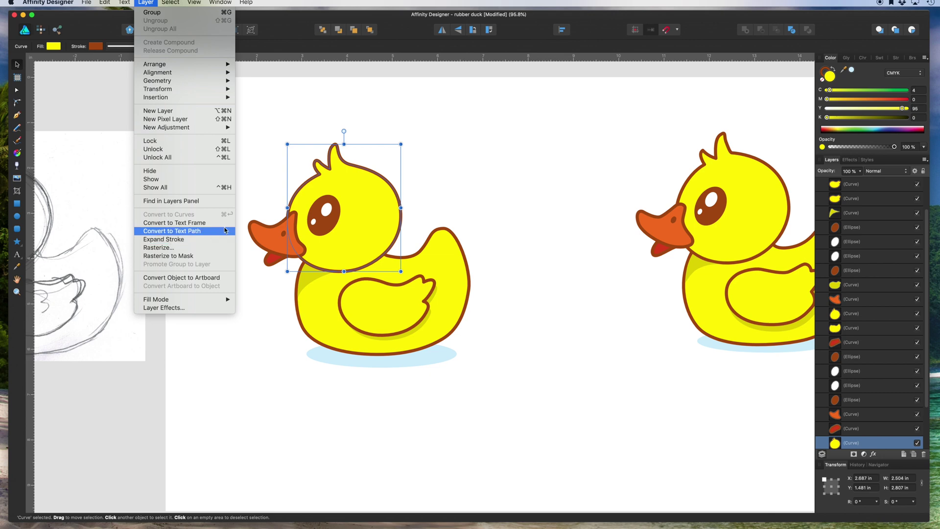
pyautogui.click(256, 204)
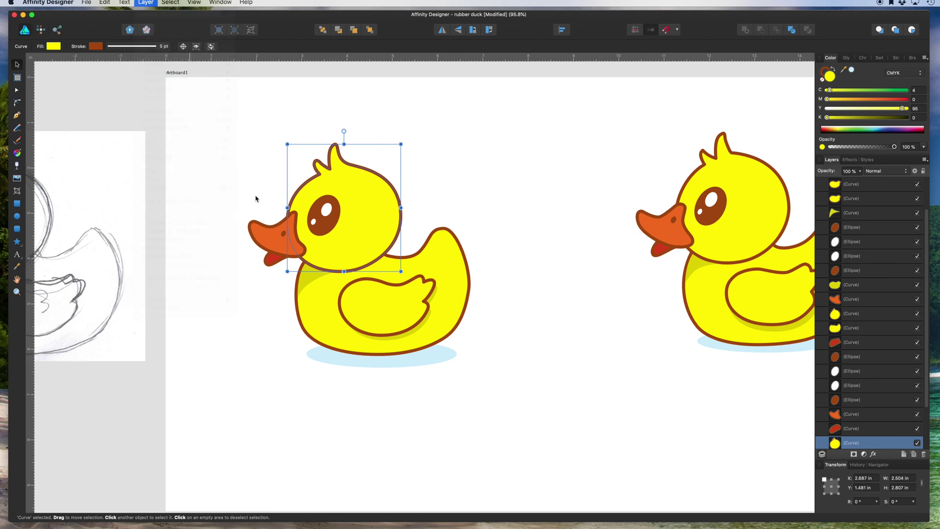
pyautogui.click(247, 143)
# Step: Try scaling the whole traced duck down to about 2.17 in wide with Scale with object off, and inspect its outlines
pyautogui.scroll(-3, 247, 143)
pyautogui.moveTo(241, 134); pyautogui.dragTo(436, 335)
pyautogui.scroll(5, 433, 332)
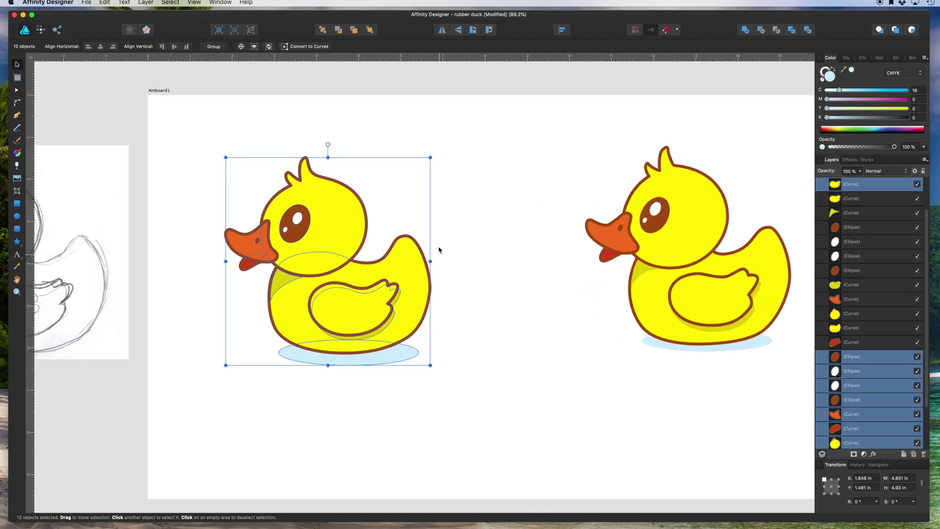
pyautogui.click(897, 58)
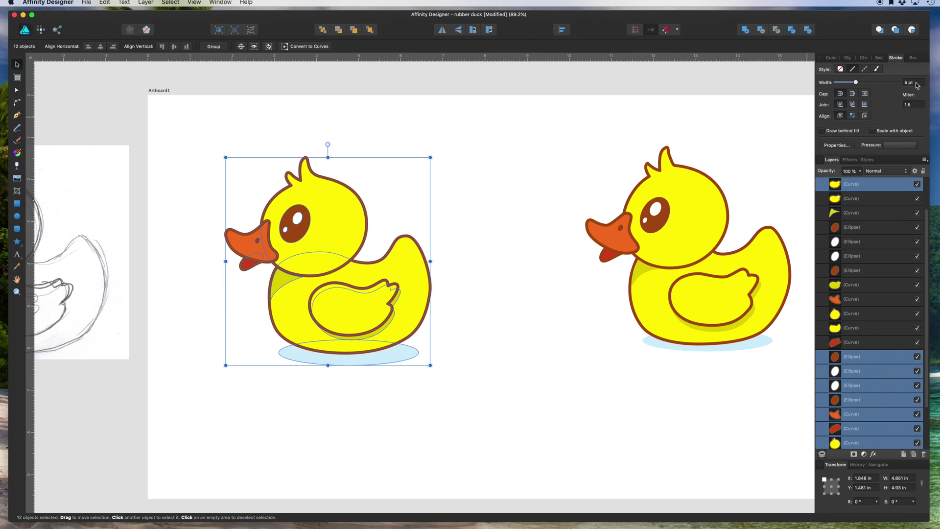
pyautogui.moveTo(430, 365); pyautogui.dragTo(313, 250)
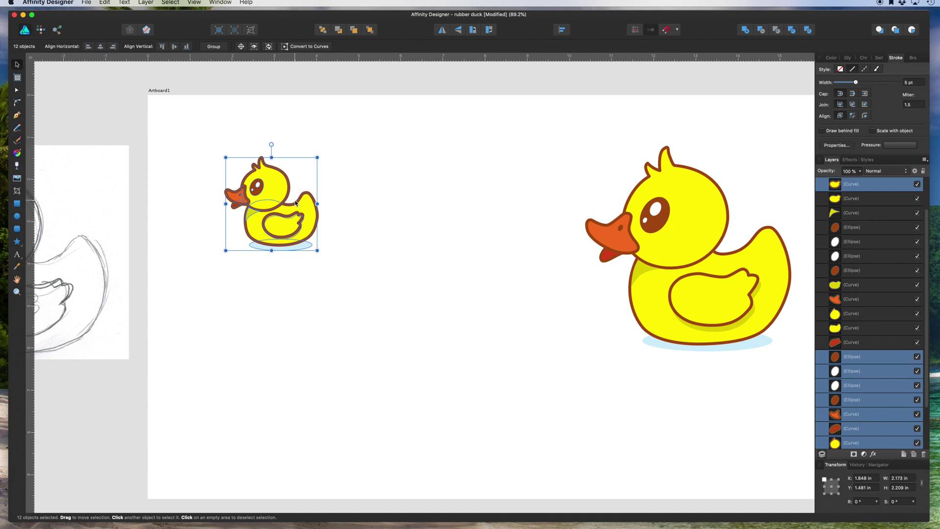
pyautogui.scroll(2, 296, 217)
pyautogui.scroll(5, 295, 216)
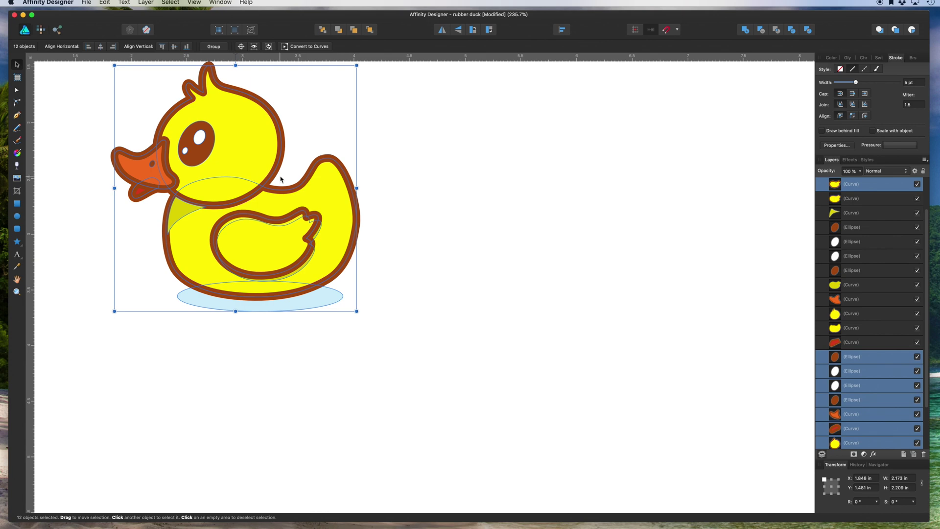
pyautogui.scroll(-8, 281, 180)
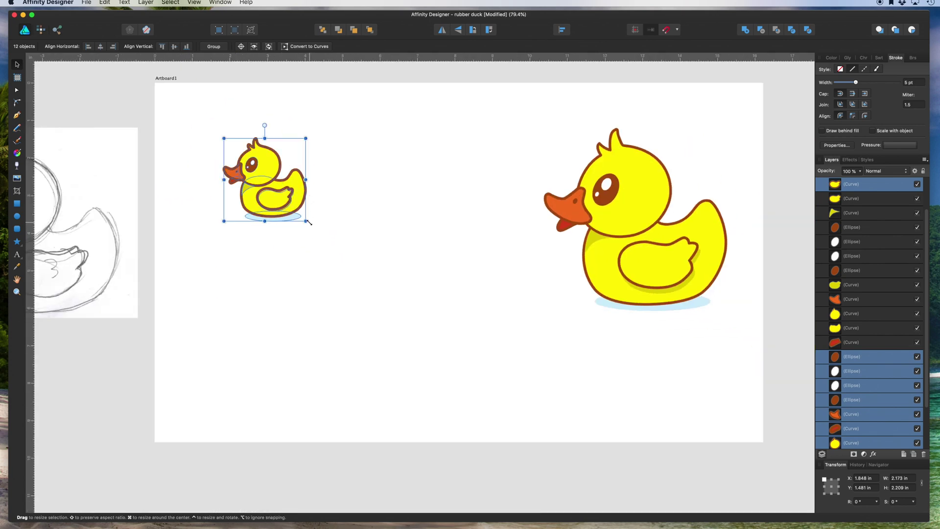
# Step: Try enlarging the traced duck to about 9.06 in wide, and undo both size changes
pyautogui.moveTo(305, 221); pyautogui.dragTo(571, 481)
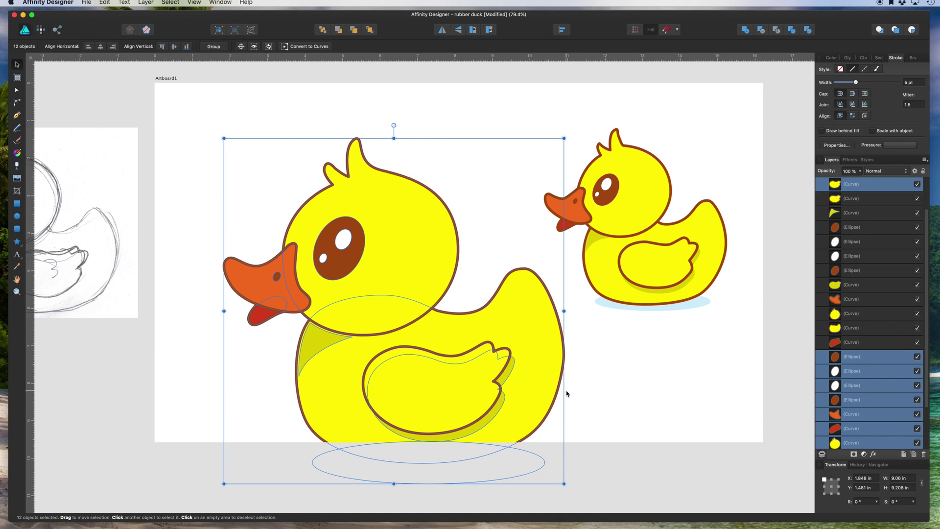
pyautogui.press('super+z')
pyautogui.press('super+z')
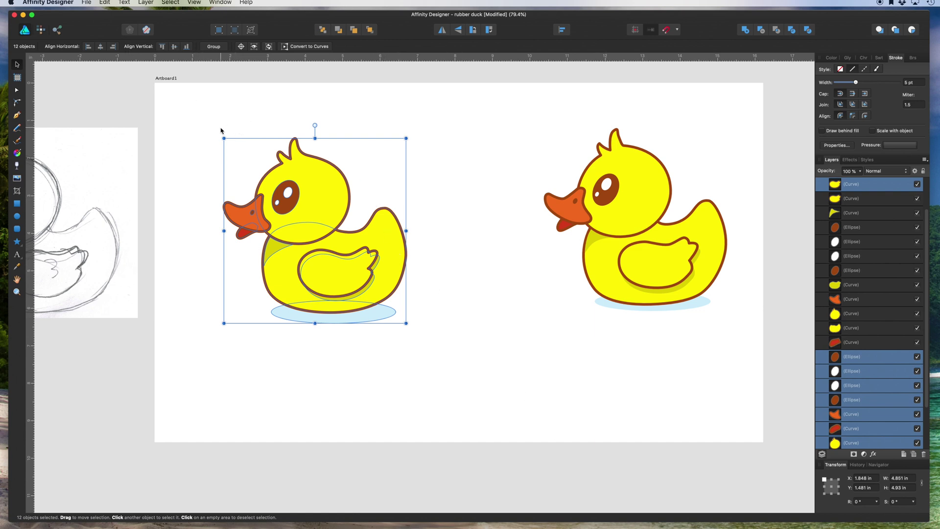
pyautogui.click(145, 2)
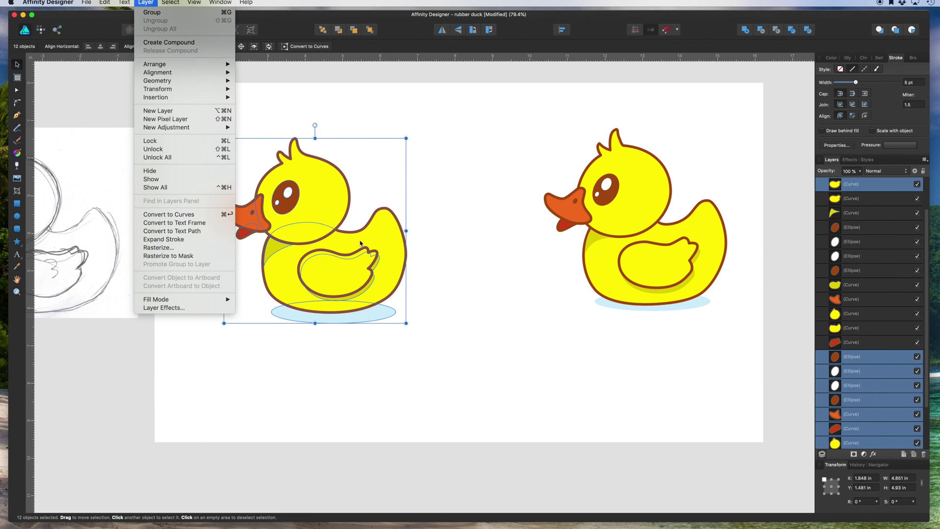
pyautogui.click(460, 231)
pyautogui.hscroll(-5, 459, 230)
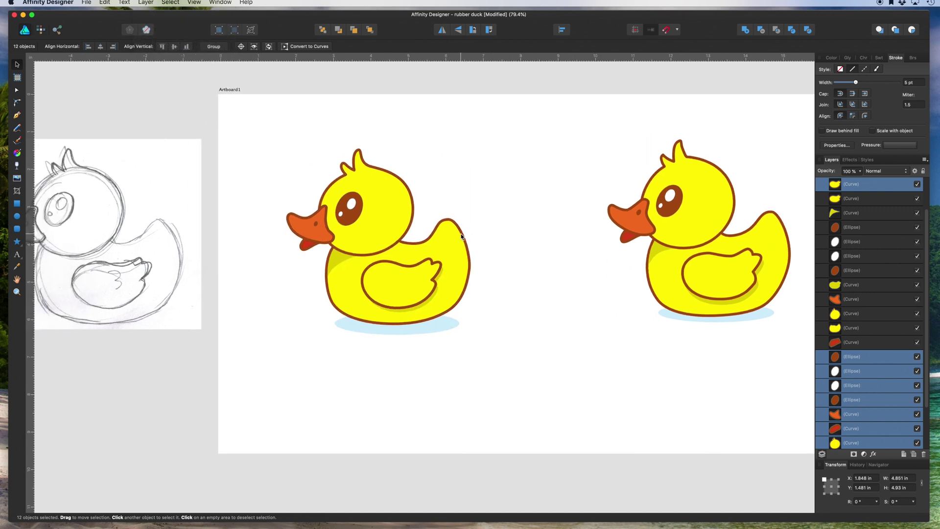
# Step: Deselect the traced duck and compare it with the scanned pencil sketch and the finished reference duck
pyautogui.click(540, 225)
pyautogui.hscroll(5, 540, 225)
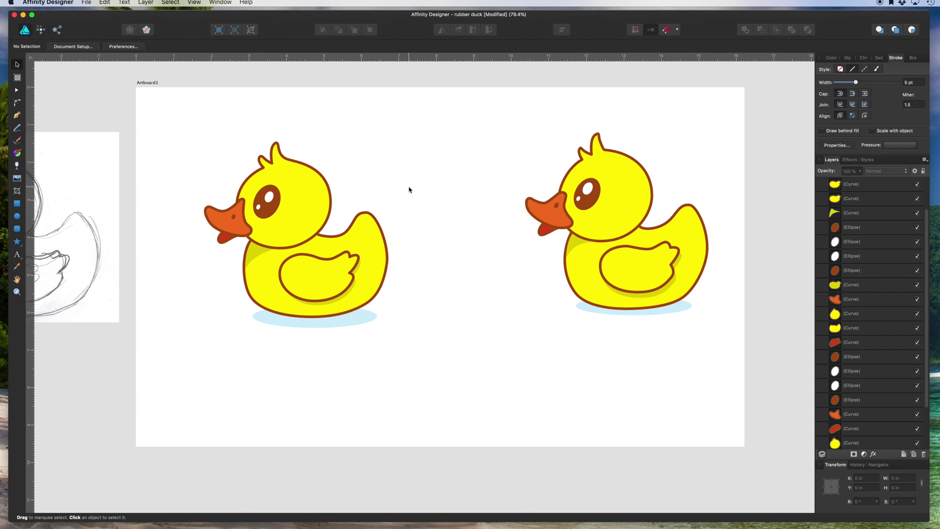
pyautogui.hscroll(-3, 408, 189)
pyautogui.scroll(2, 408, 189)
pyautogui.hscroll(-2, 409, 189)
pyautogui.scroll(-1, 408, 189)
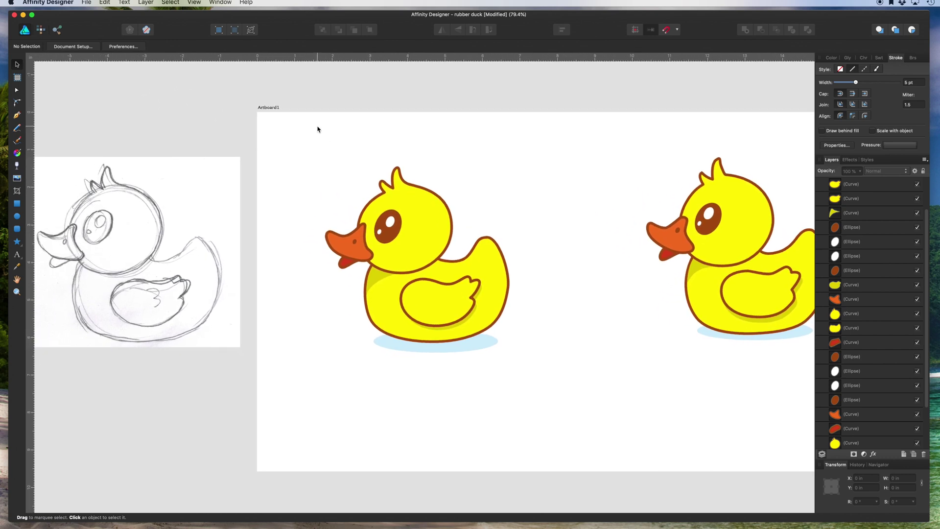
pyautogui.scroll(-1, 316, 129)
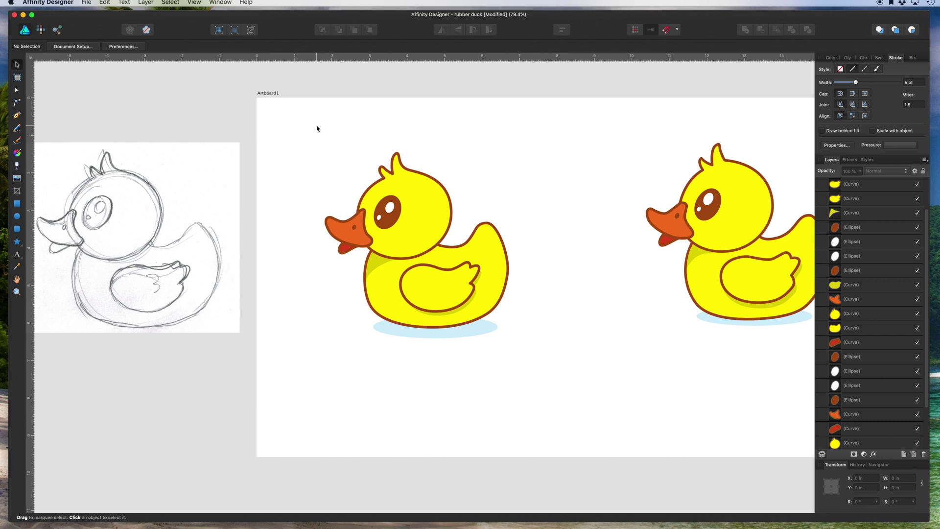
pyautogui.hscroll(-1, 316, 128)
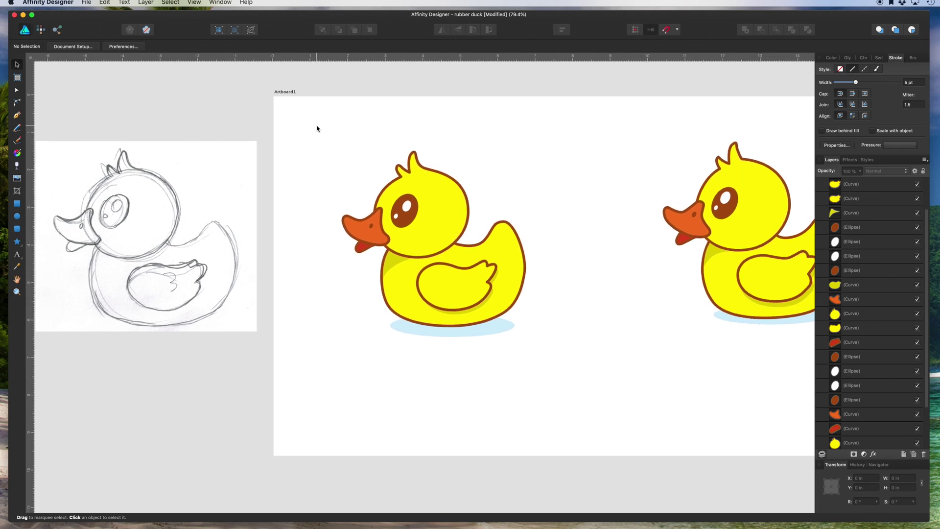
pyautogui.hscroll(3, 316, 128)
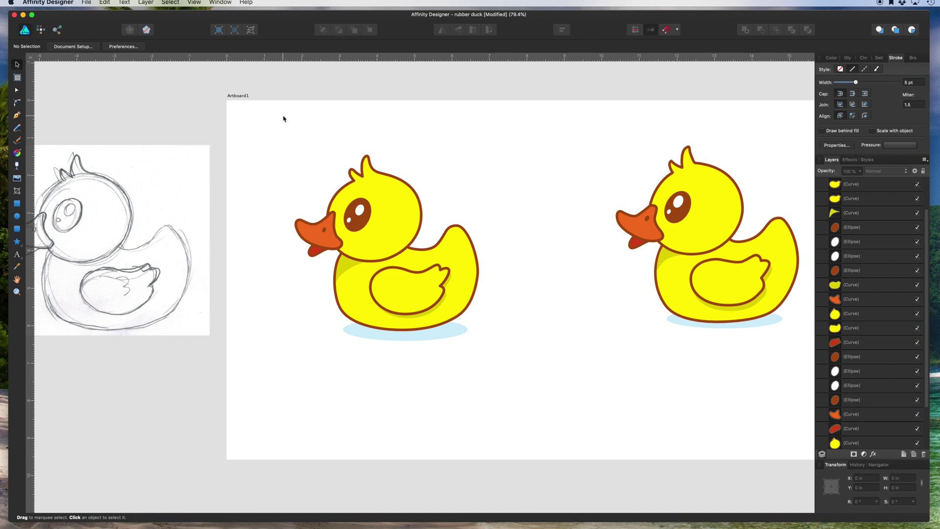
pyautogui.hscroll(-1, 283, 118)
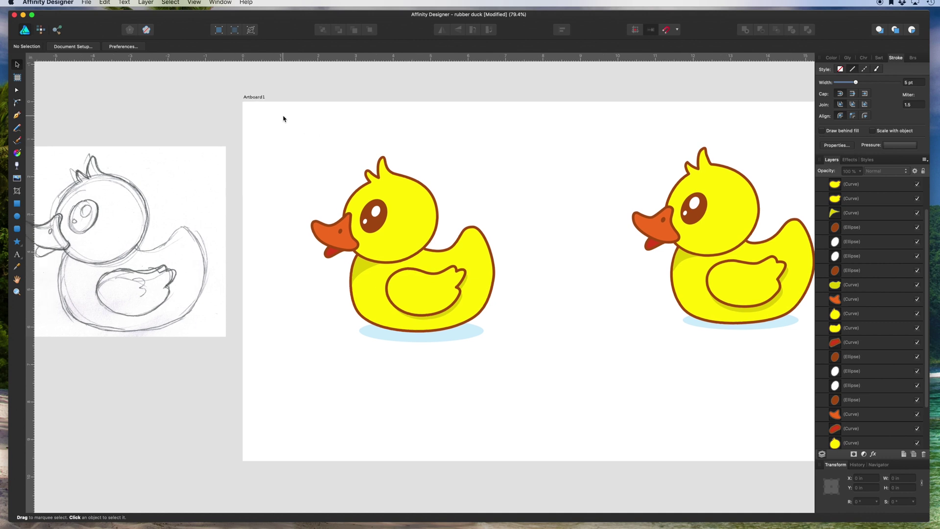